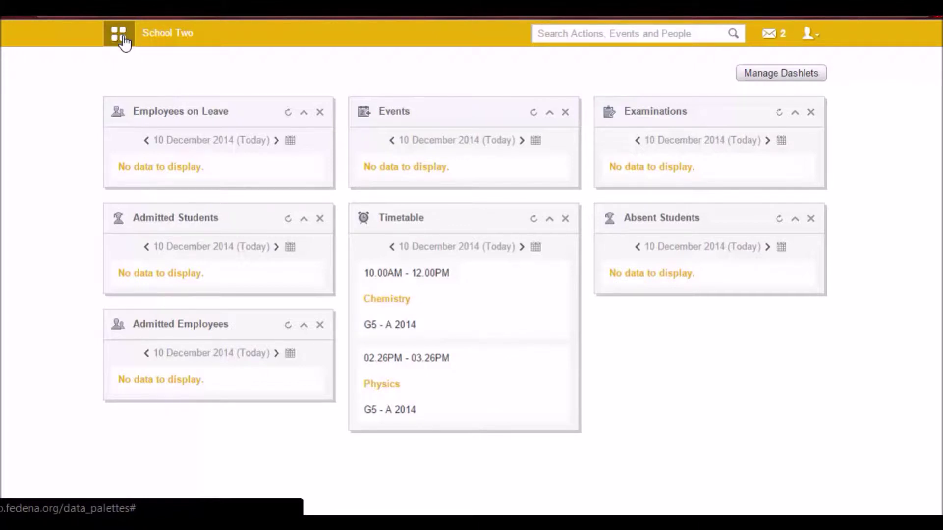
# - Show the navigation panel's Collaboration tools: Blog, Discussion, Documents and Gallery
pyautogui.click(122, 38)
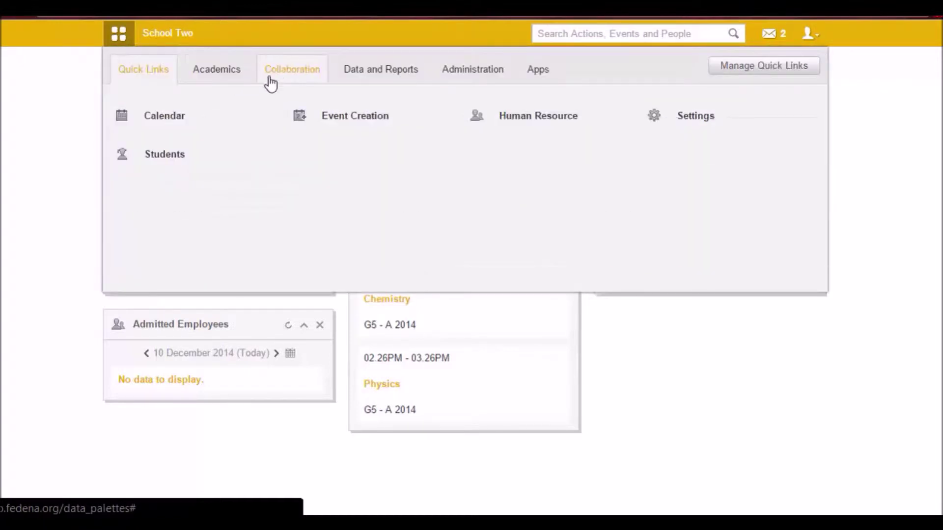
pyautogui.click(291, 79)
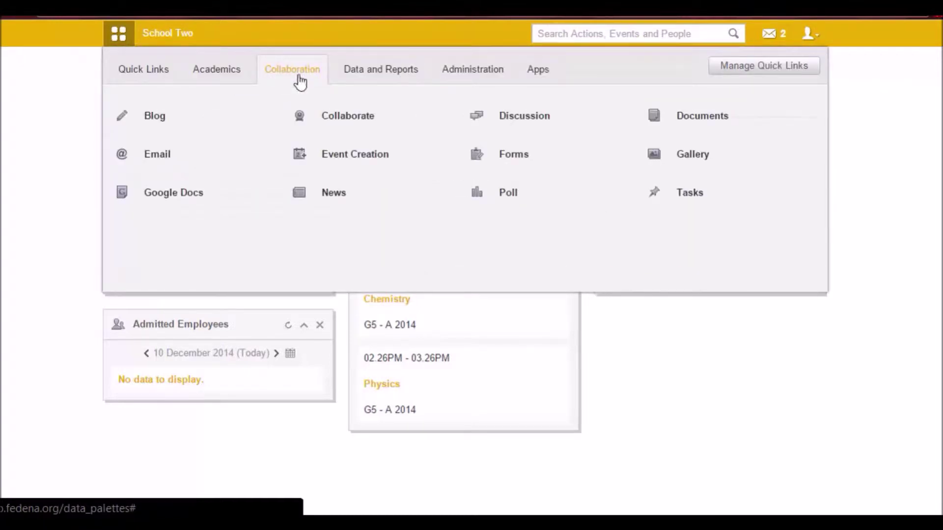
# - Go to the Documents manager and start creating a new shareable document
pyautogui.click(678, 121)
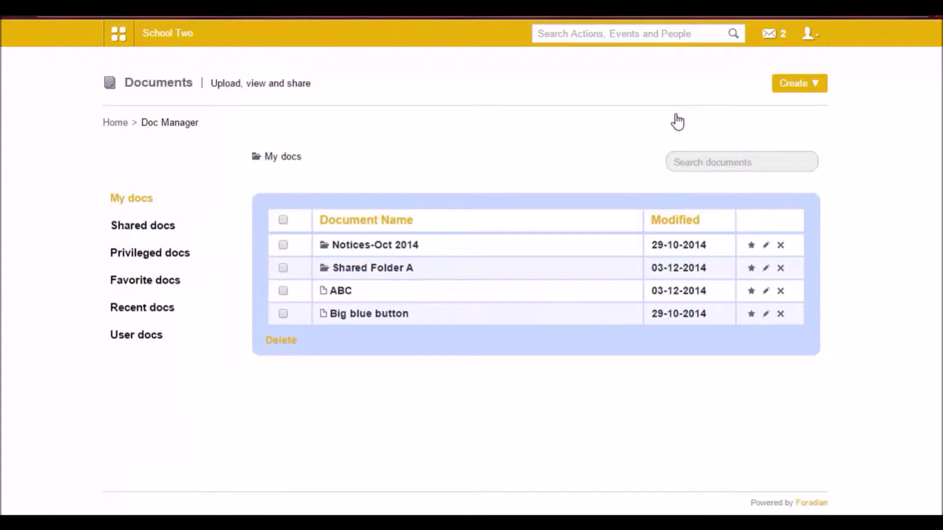
pyautogui.click(793, 84)
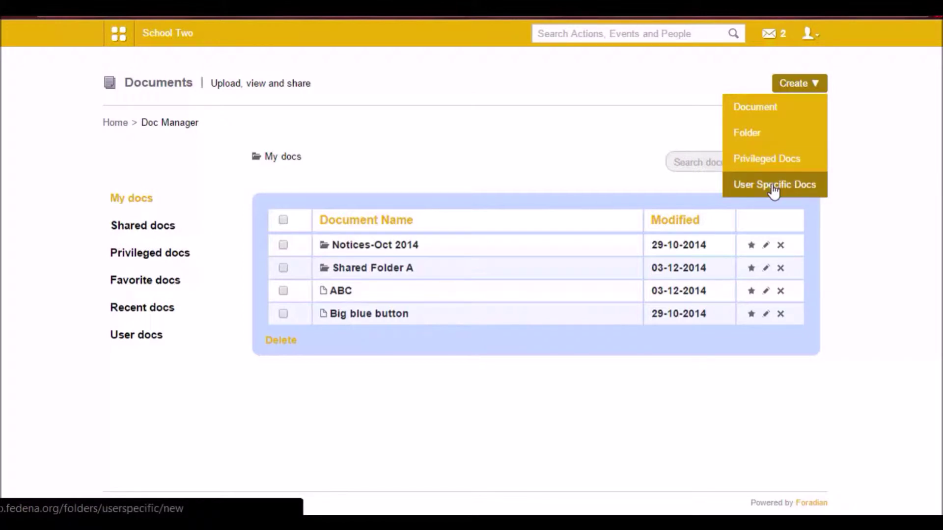
pyautogui.click(797, 86)
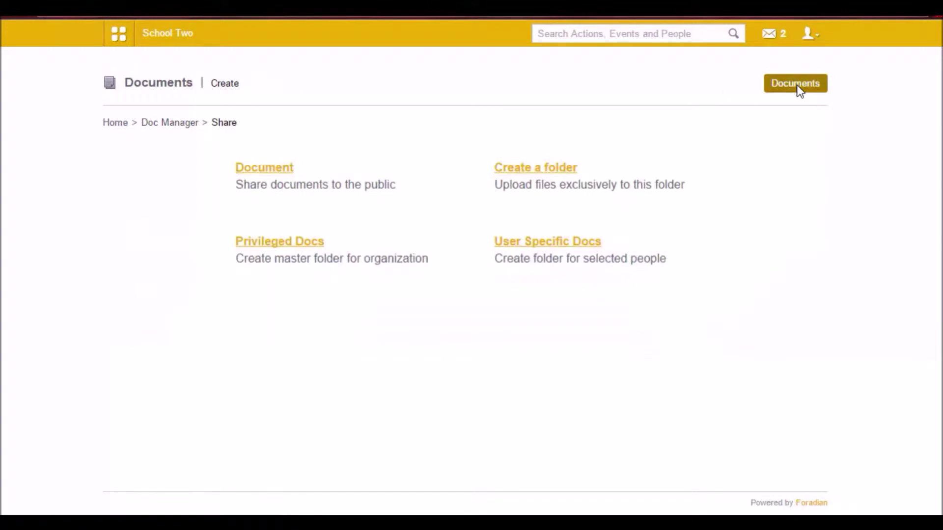
pyautogui.click(272, 172)
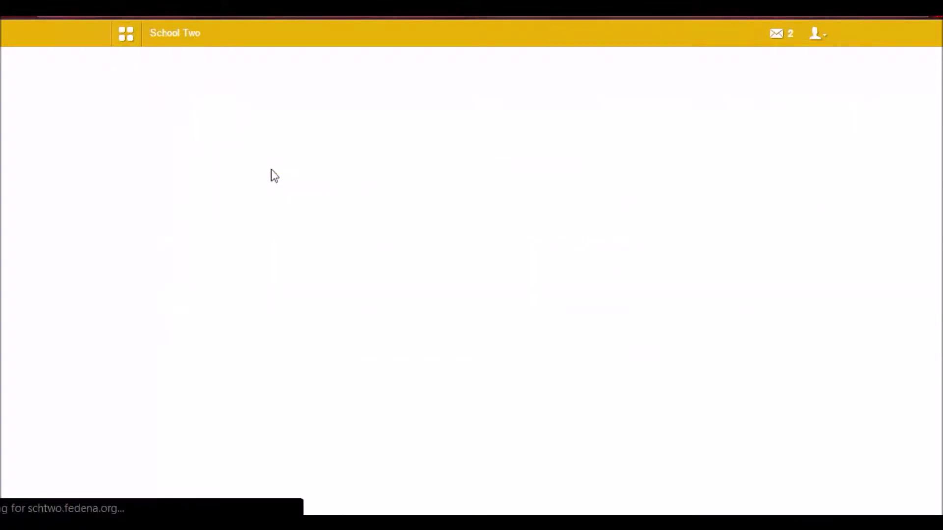
# - Share it with a Biology staff member, attach the Email Alert - Pro file, and submit
pyautogui.click(308, 191)
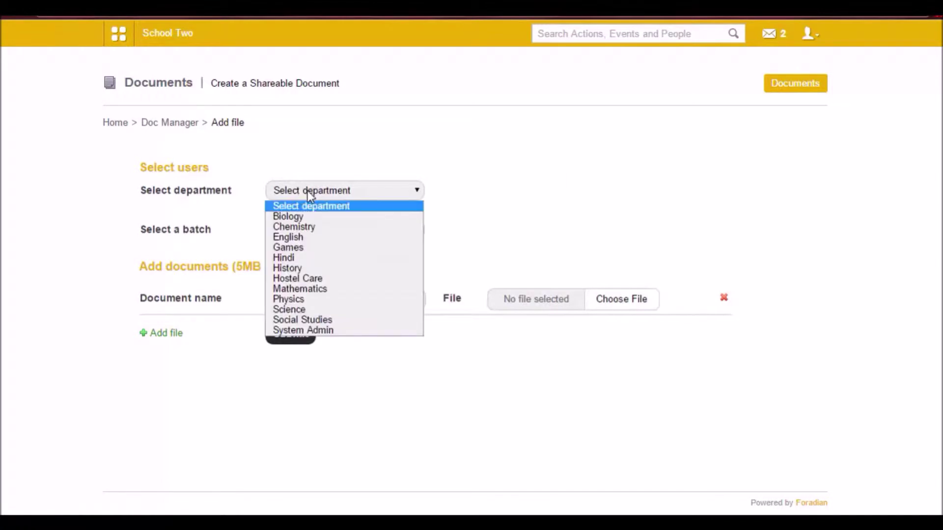
pyautogui.click(321, 218)
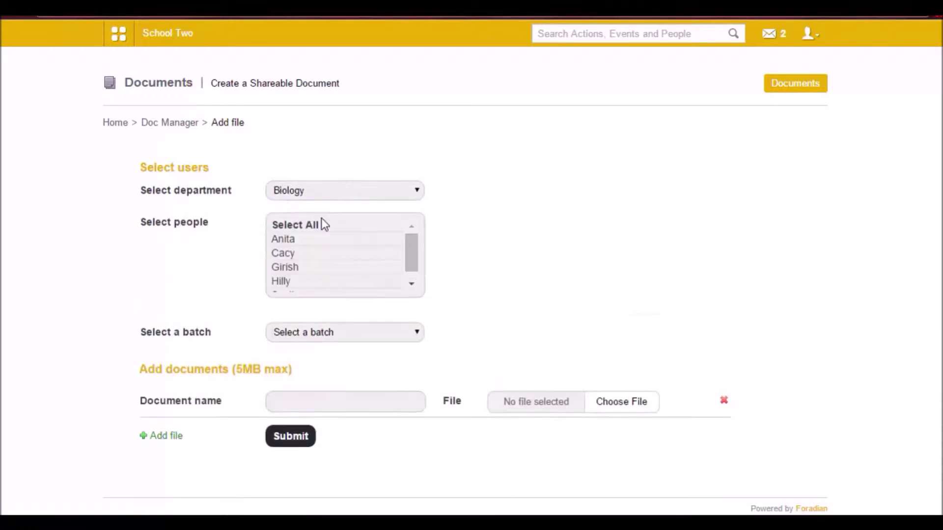
pyautogui.click(292, 241)
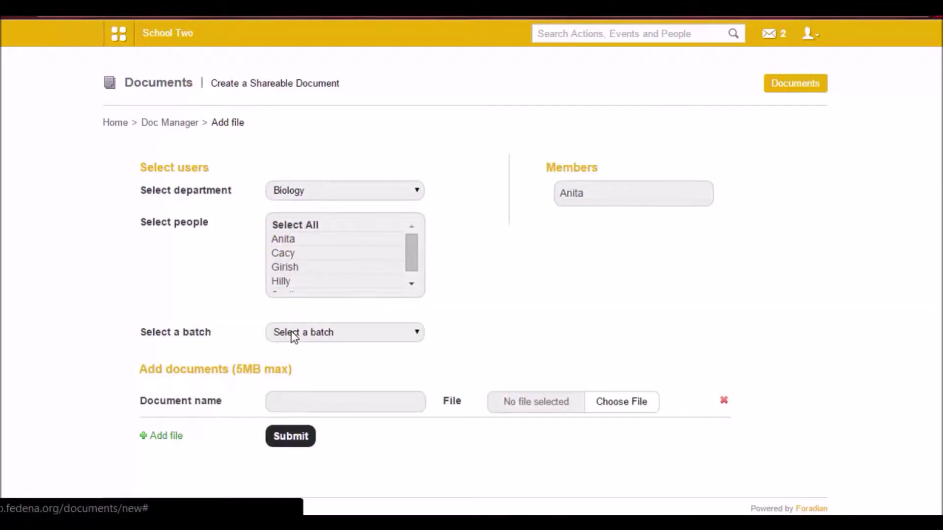
pyautogui.scroll(-1, 294, 337)
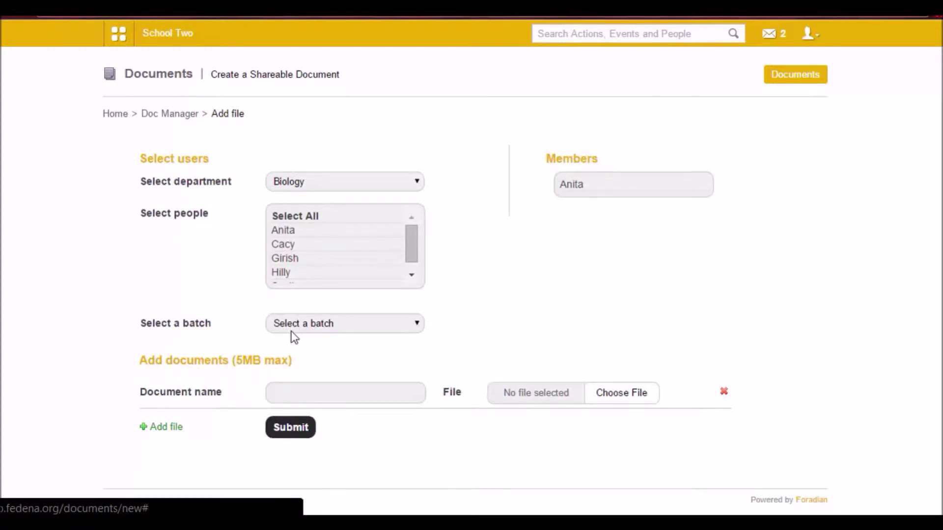
pyautogui.click(608, 393)
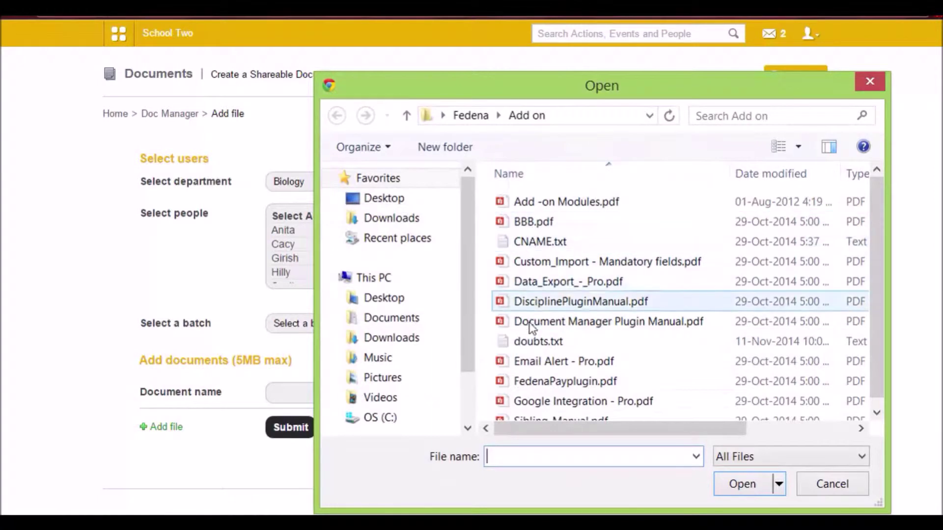
pyautogui.doubleClick(522, 363)
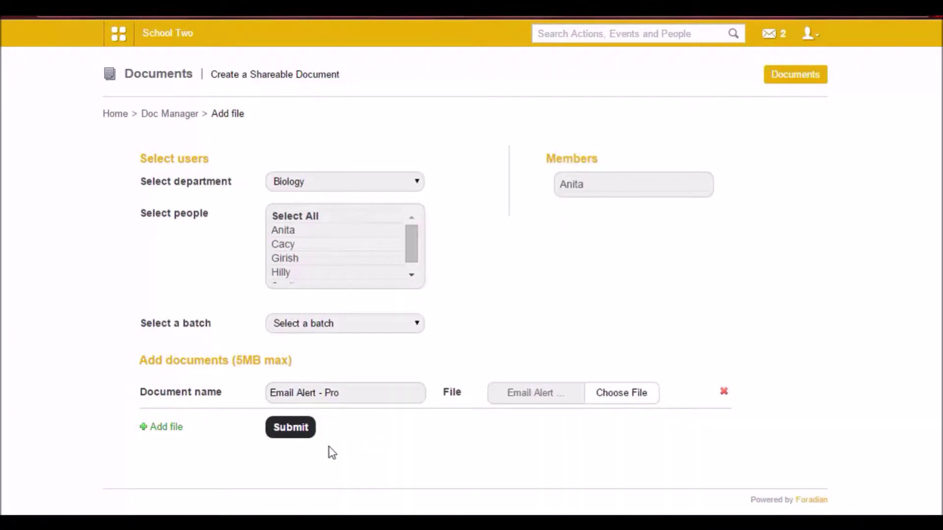
pyautogui.click(286, 431)
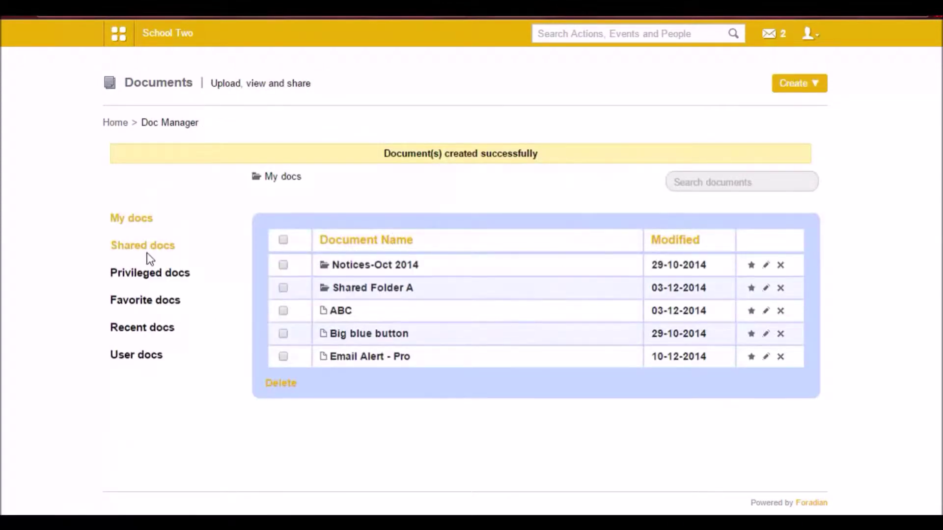
# - Log out of admin and sign in with the staff member's username and password
pyautogui.click(801, 36)
pyautogui.click(734, 98)
pyautogui.click(473, 191)
pyautogui.doubleClick(473, 191)
pyautogui.write('E1')
pyautogui.press('Tab')
pyautogui.write('E1123')
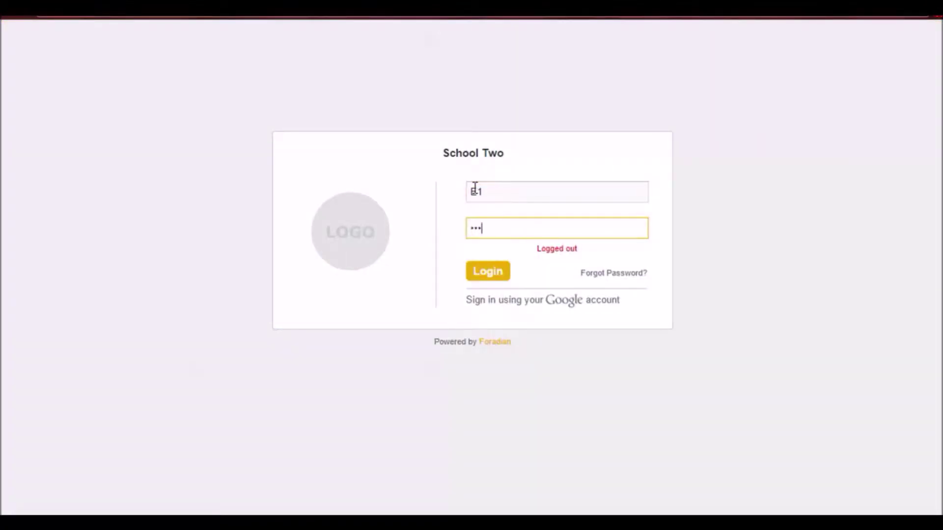
pyautogui.press('Return')
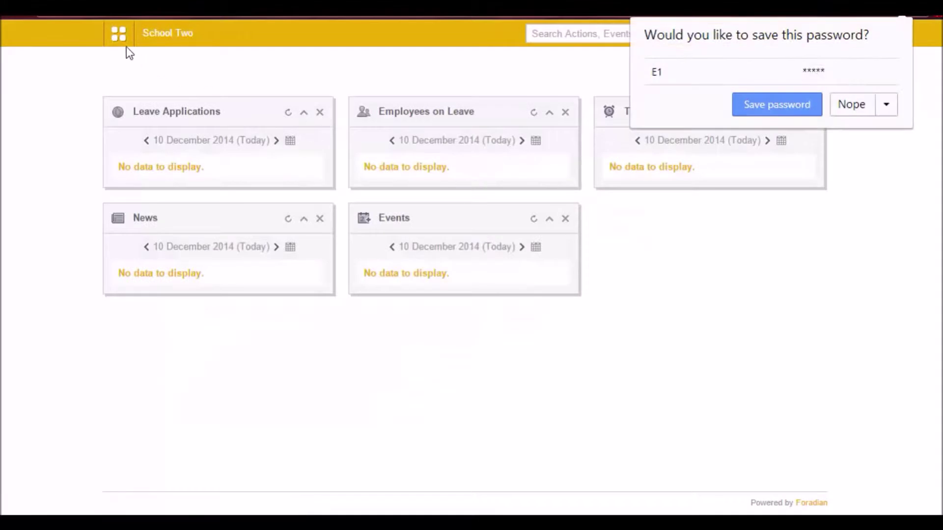
# - View the staff member's Shared docs, listing Email Alert - Pro from Admin, then log out
pyautogui.click(118, 34)
pyautogui.click(284, 68)
pyautogui.click(705, 118)
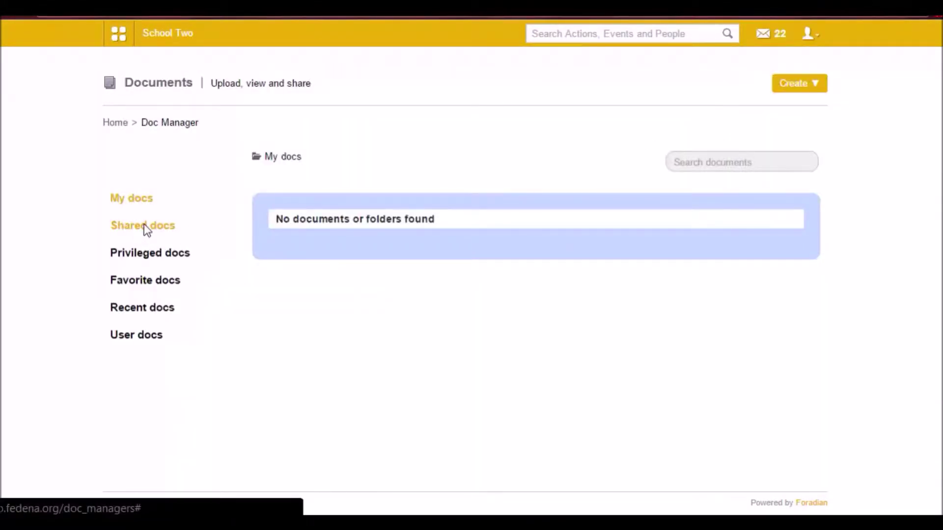
pyautogui.click(144, 225)
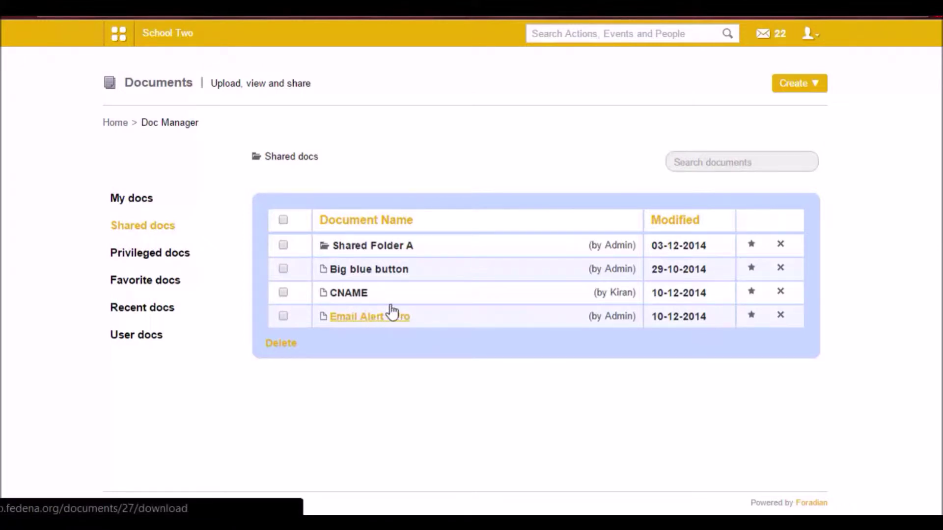
pyautogui.click(817, 33)
pyautogui.click(774, 93)
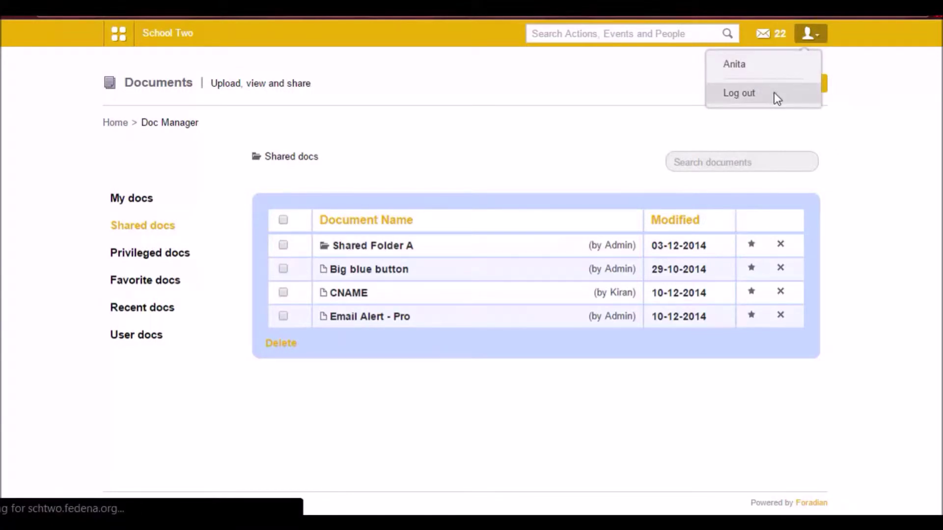
# - Log back in as admin and start a new shareable folder from Documents
pyautogui.click(498, 278)
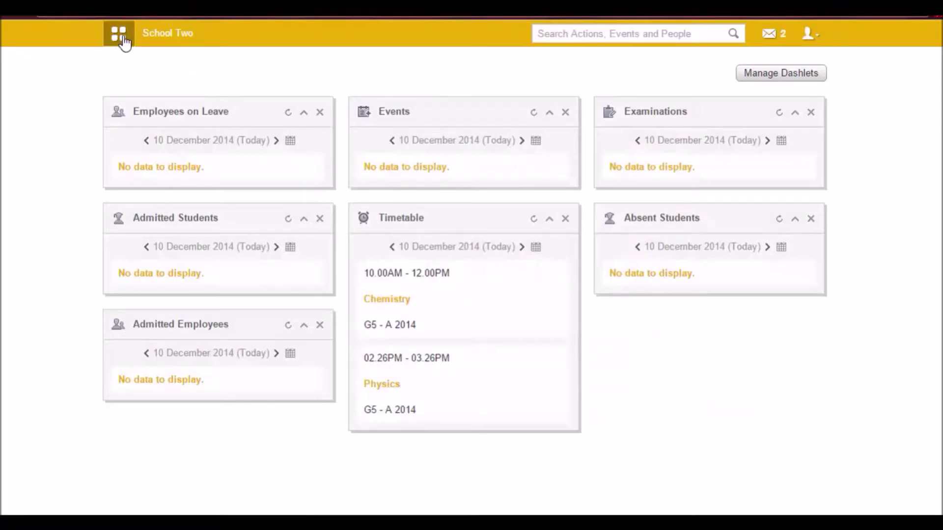
pyautogui.click(125, 43)
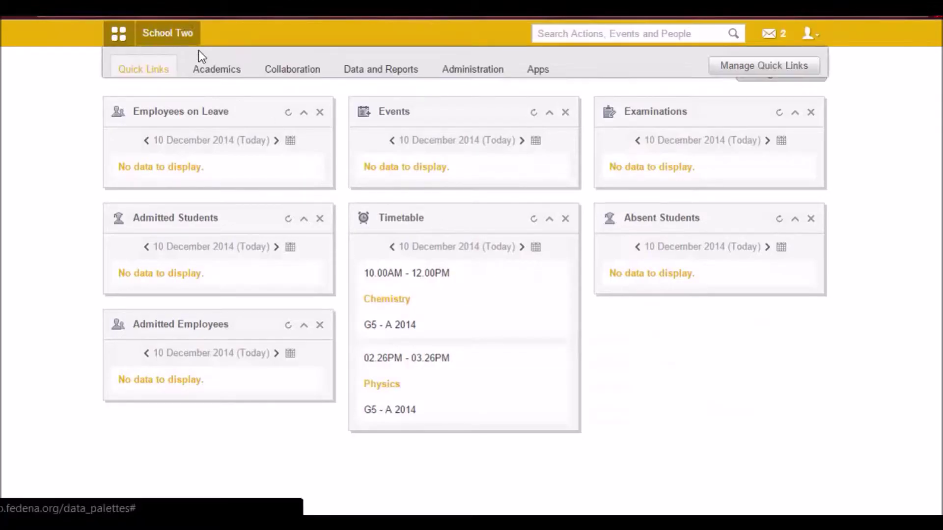
pyautogui.click(288, 72)
pyautogui.click(674, 120)
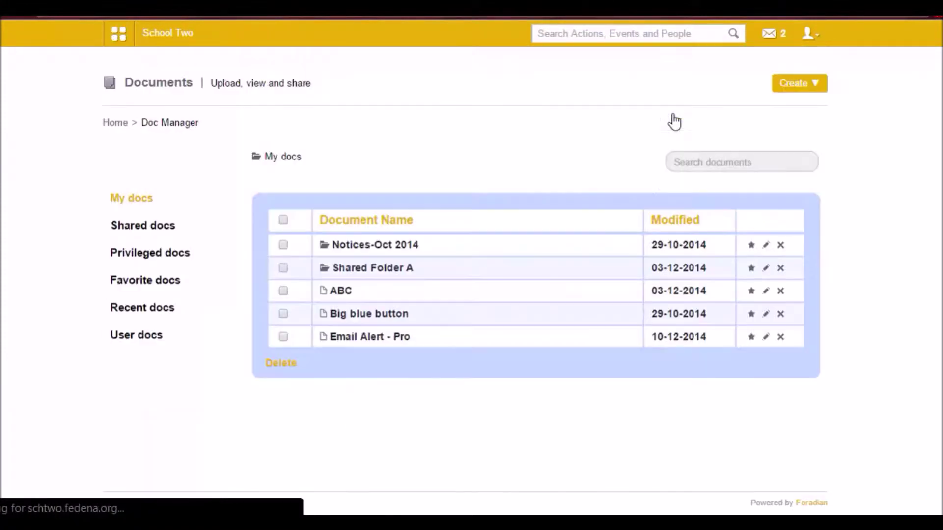
pyautogui.click(793, 84)
pyautogui.click(726, 110)
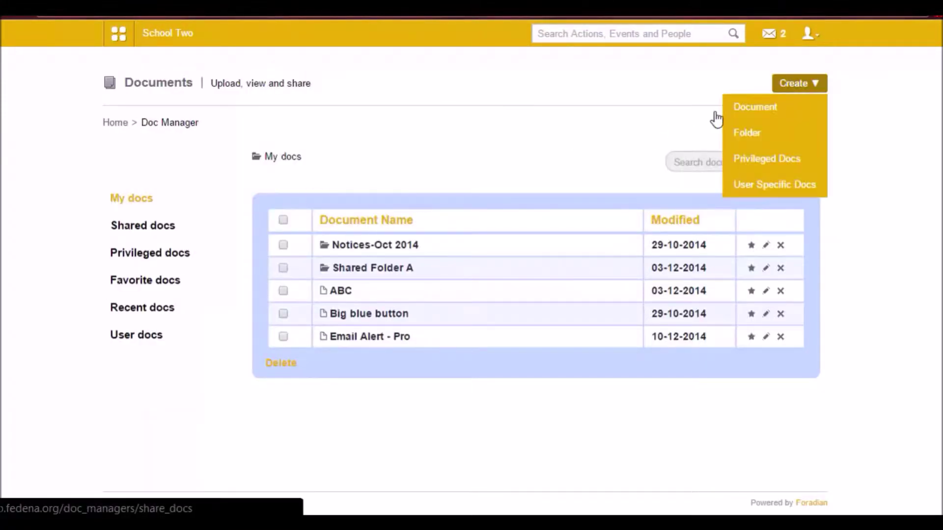
pyautogui.click(528, 176)
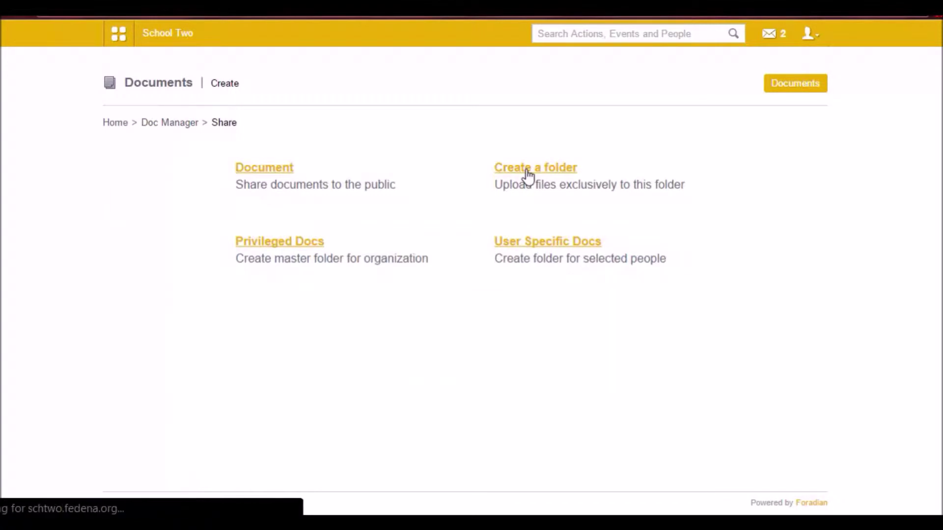
# - Name the folder 'Shared Folder B'
pyautogui.click(330, 192)
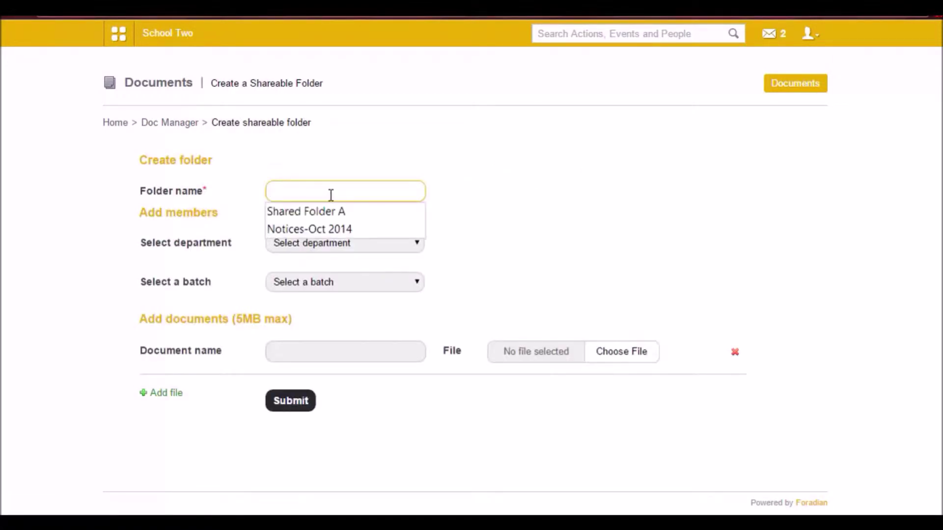
pyautogui.click(329, 212)
pyautogui.press('BackSpace')
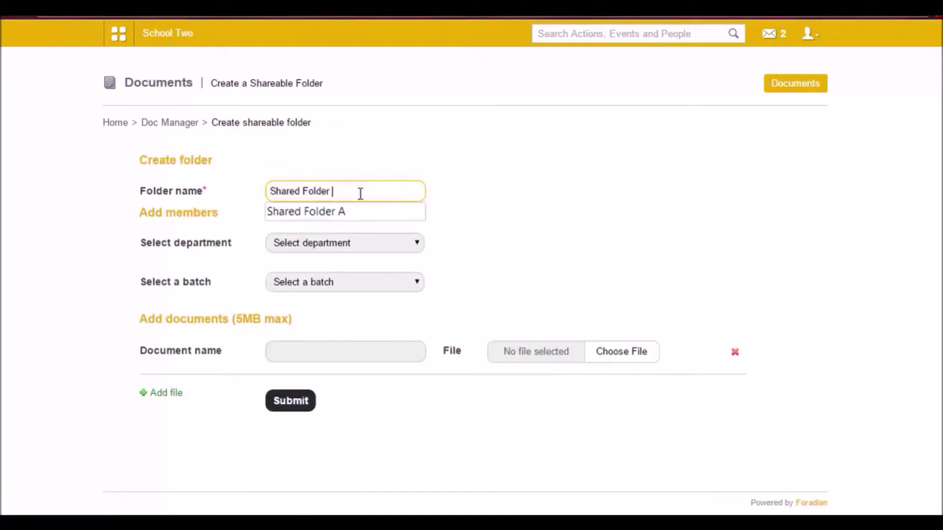
pyautogui.write('B')
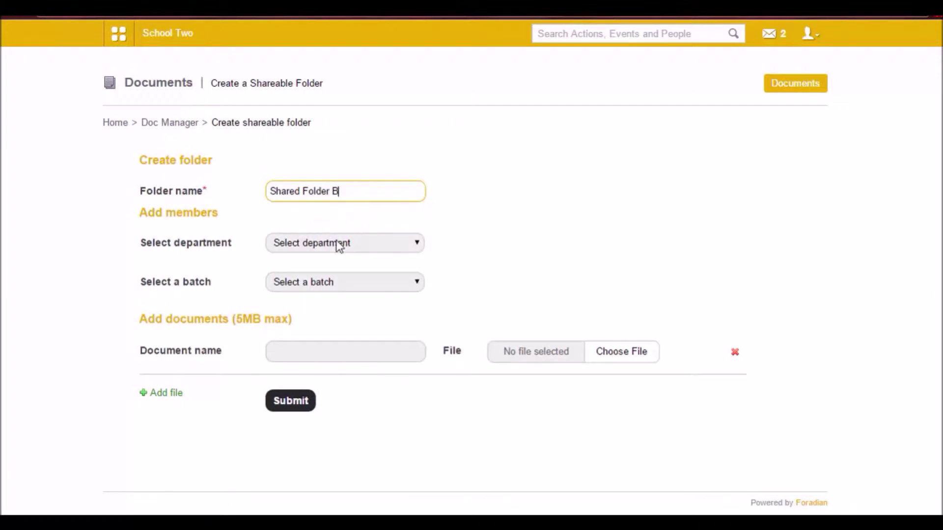
# - Share it with the English department staff member, attach BBB.pdf as document BBB, and submit
pyautogui.click(338, 245)
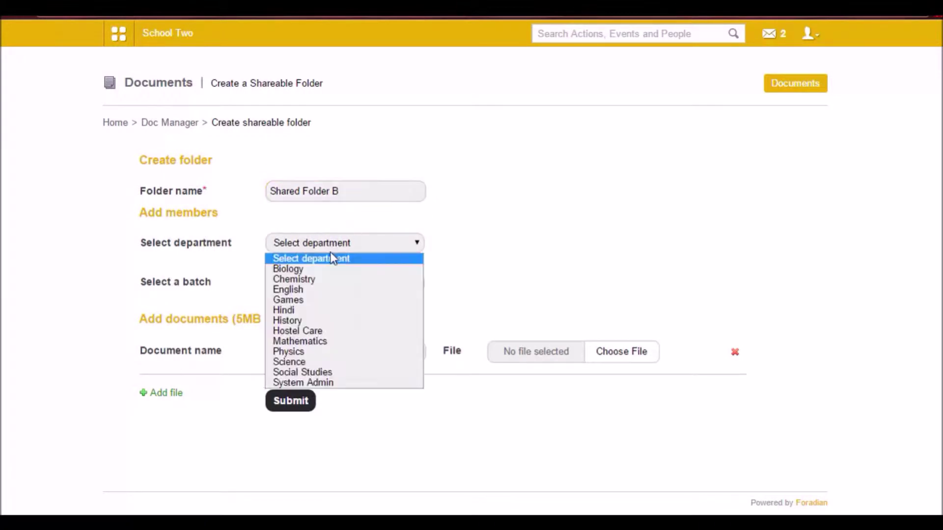
pyautogui.click(319, 290)
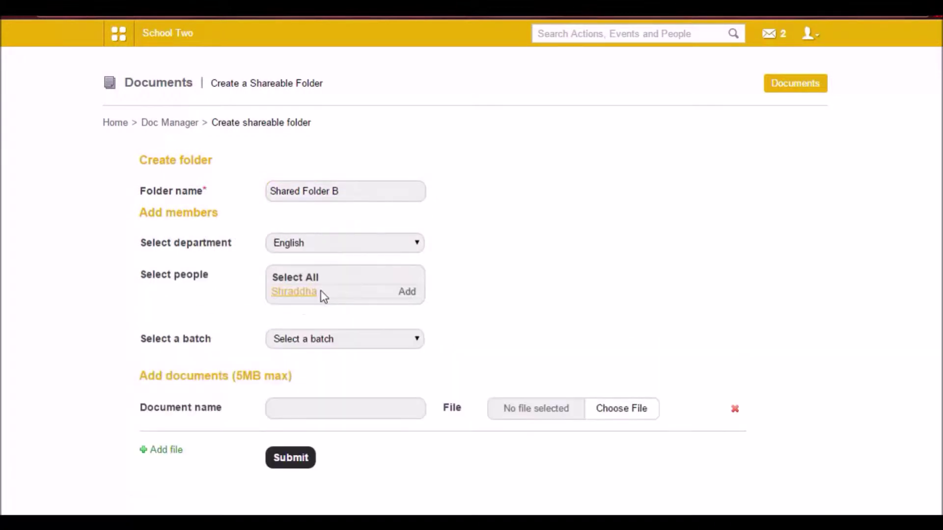
pyautogui.click(300, 292)
pyautogui.scroll(-2, 301, 292)
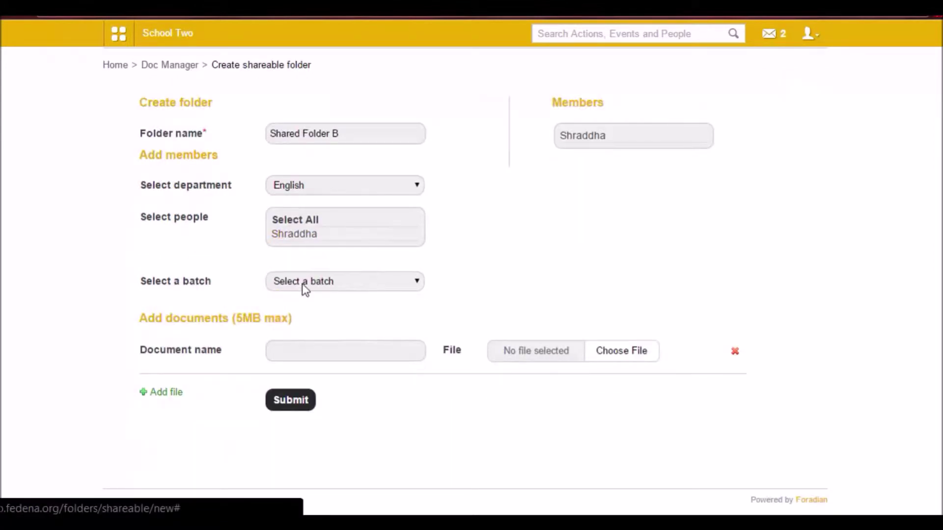
pyautogui.click(623, 352)
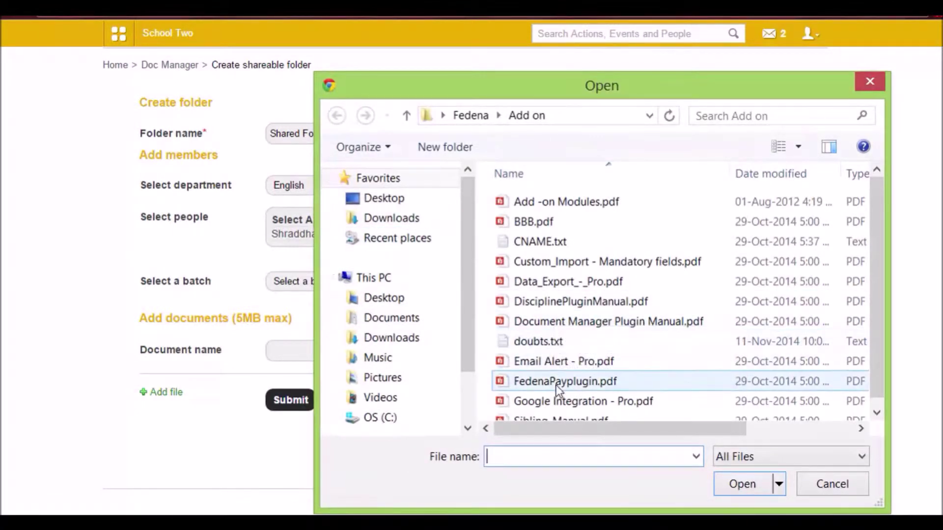
pyautogui.doubleClick(538, 224)
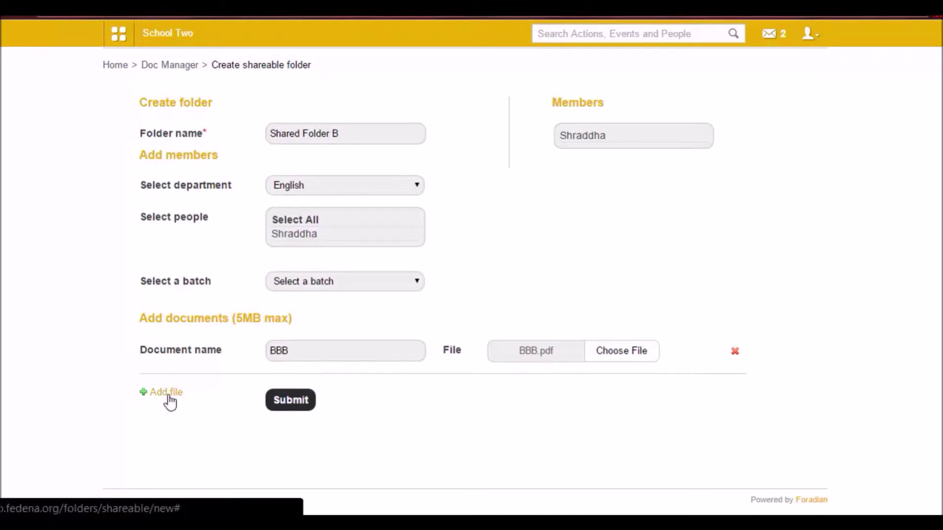
pyautogui.moveTo(592, 143)
pyautogui.click(295, 402)
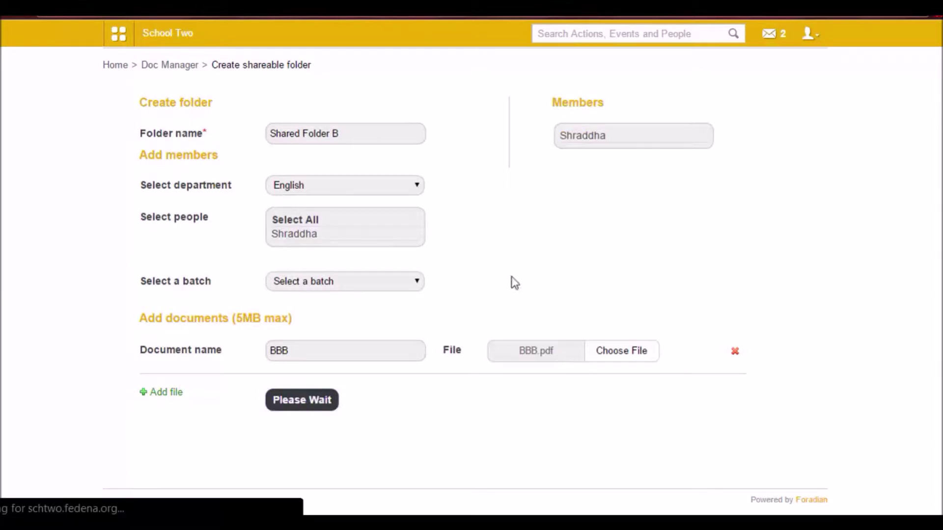
# - Log out of admin and sign in with the English staff member's credentials
pyautogui.click(816, 35)
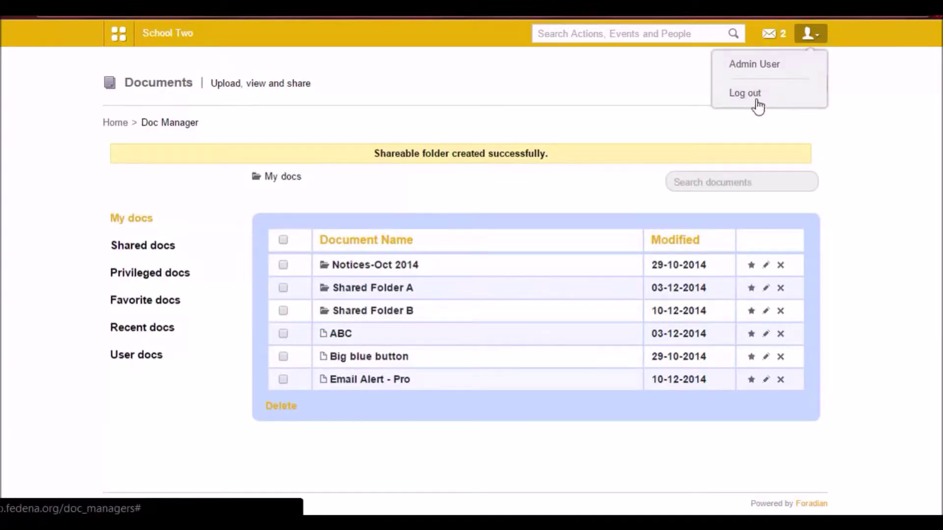
pyautogui.click(757, 102)
pyautogui.doubleClick(478, 193)
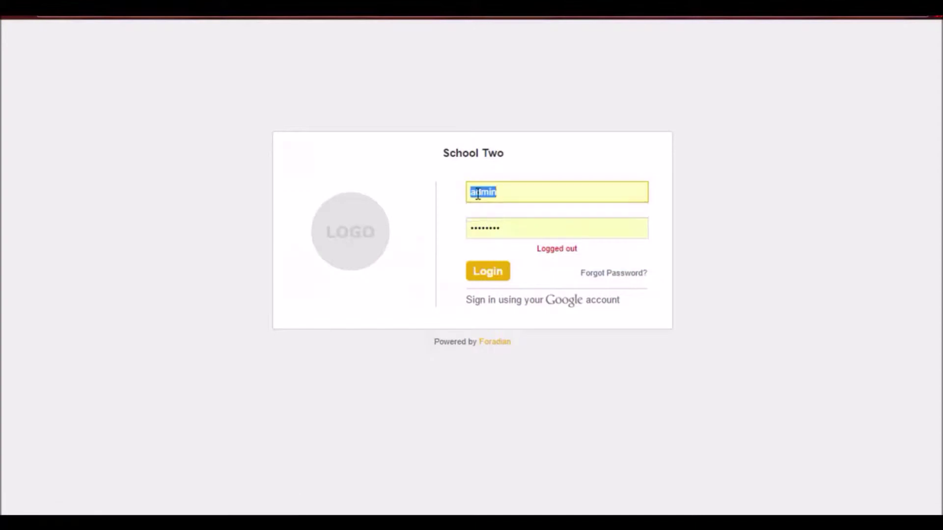
pyautogui.write('E3')
pyautogui.press('Tab')
pyautogui.write('*****')
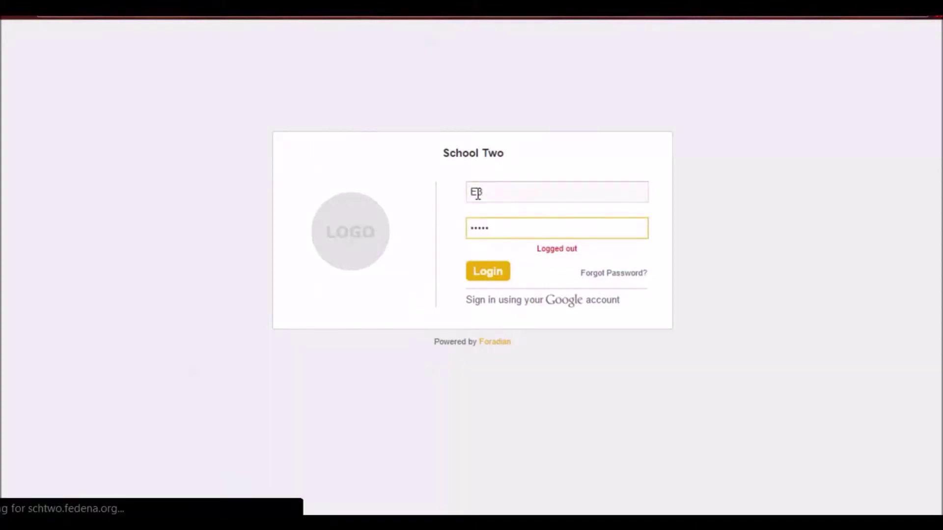
pyautogui.press('Return')
# - Go to Collaboration > Documents and list this user's Shared docs
pyautogui.click(119, 43)
pyautogui.click(292, 69)
pyautogui.click(667, 117)
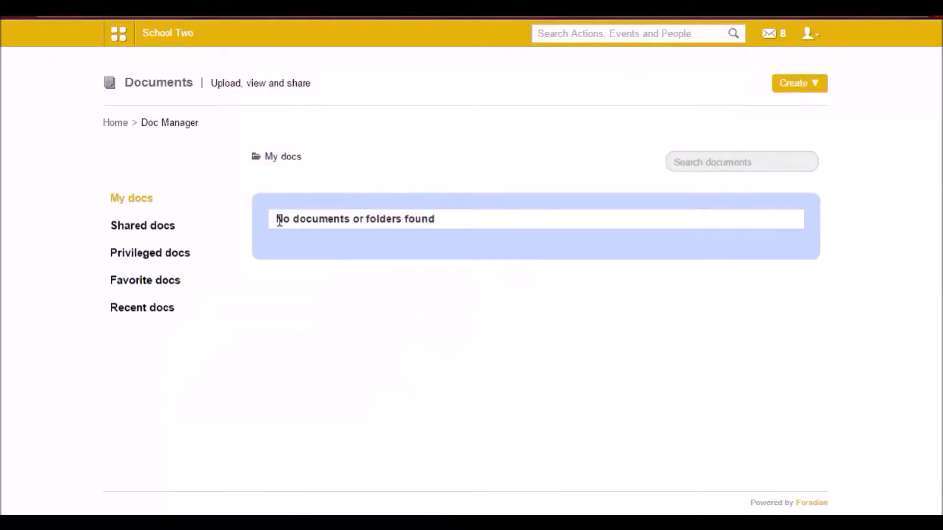
pyautogui.click(161, 230)
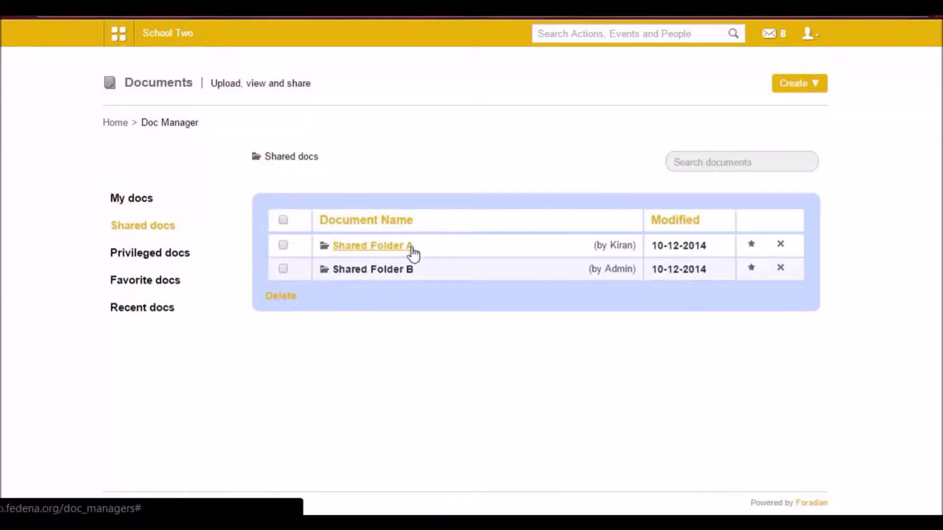
# - Open Shared Folder B to confirm BBB is inside, then bring up the account menu
pyautogui.click(373, 270)
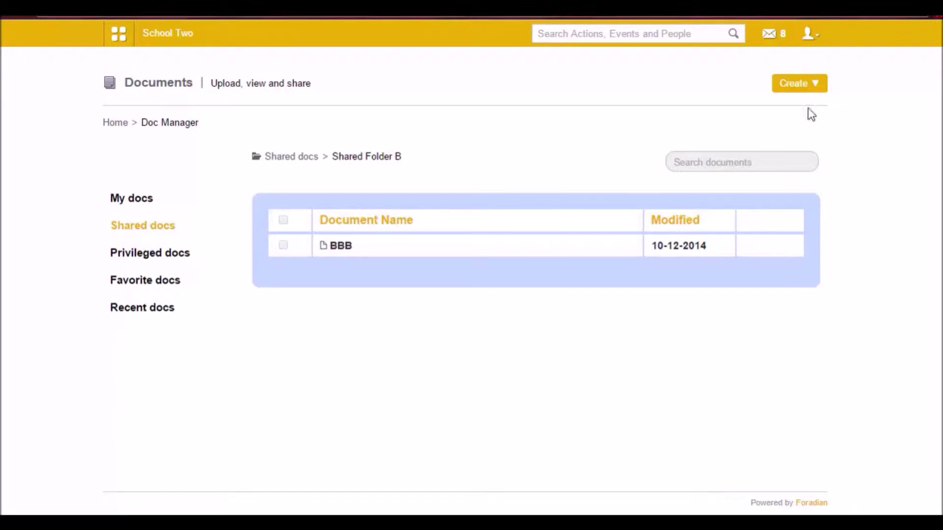
pyautogui.click(819, 38)
# - Sign out of staff, log in as admin, and start a new privileged folder in Documents
pyautogui.click(791, 92)
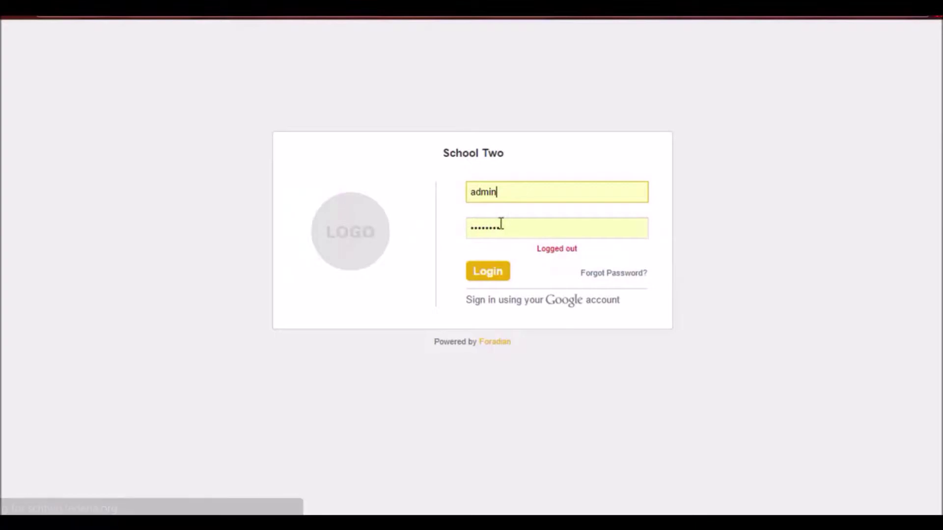
pyautogui.click(480, 284)
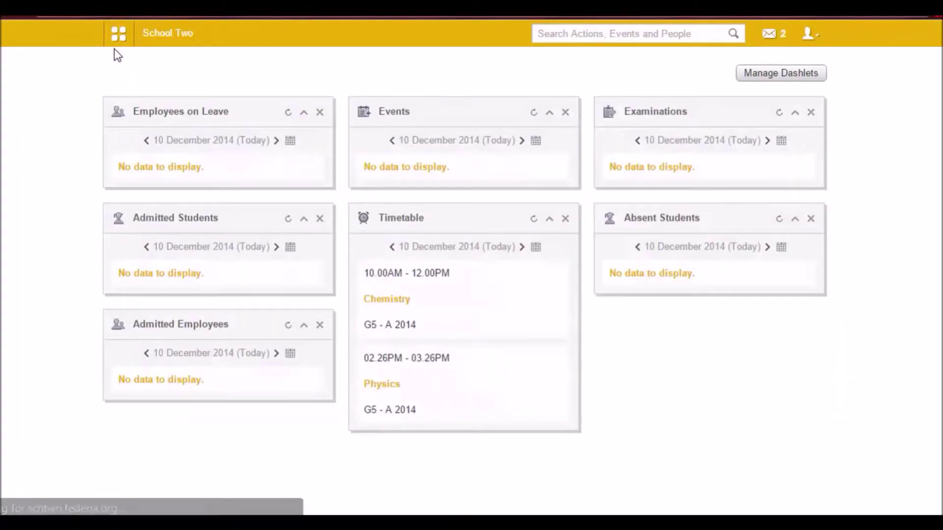
pyautogui.click(119, 39)
pyautogui.click(321, 71)
pyautogui.click(673, 112)
pyautogui.click(785, 86)
pyautogui.click(784, 85)
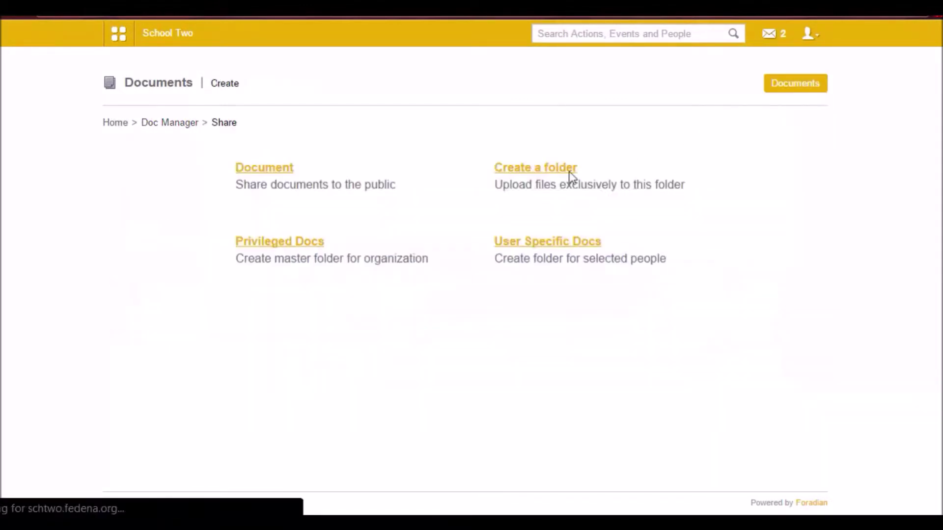
pyautogui.click(306, 244)
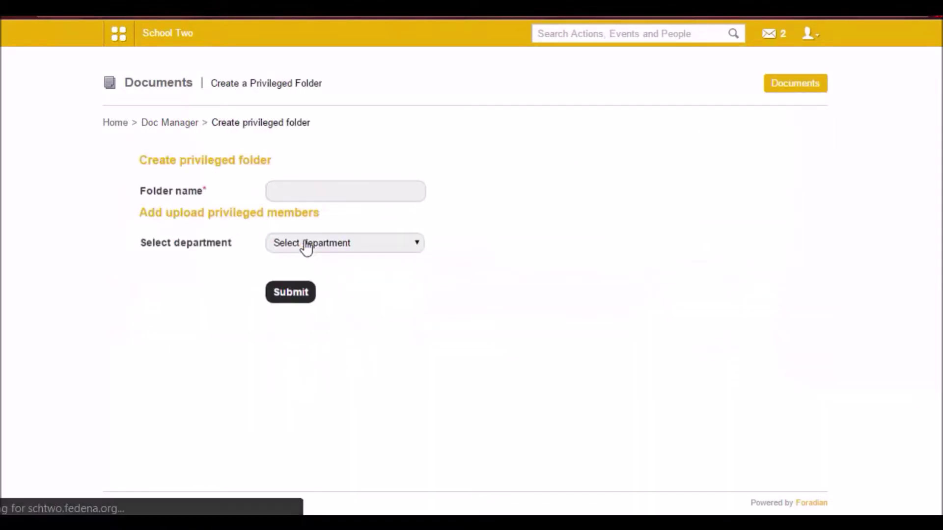
# - Name the privileged folder 'Upload Here A'
pyautogui.click(311, 193)
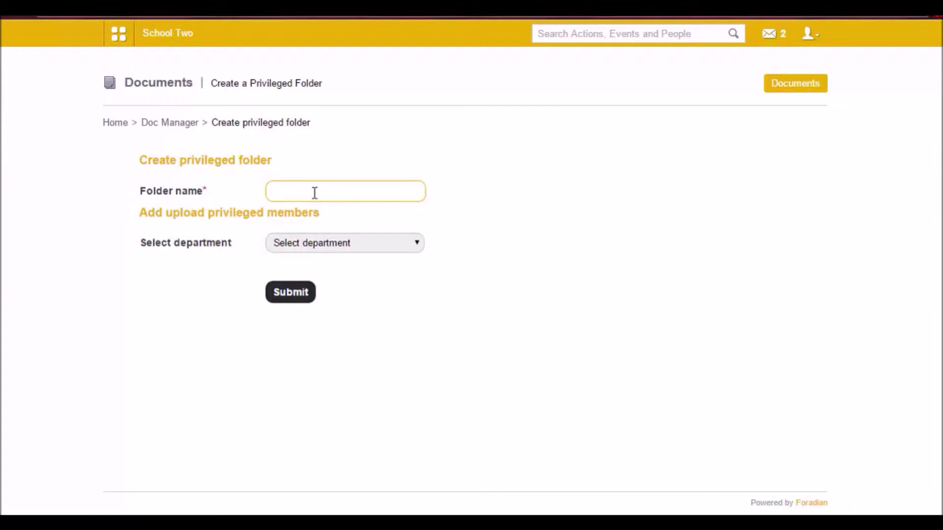
pyautogui.write('Upload Here')
pyautogui.write(' Q\\')
pyautogui.press('BackSpace')
pyautogui.press('BackSpace')
pyautogui.write('A')
pyautogui.click(506, 254)
# - Add the English staff member and Hostel Care staff members as uploaders
pyautogui.click(384, 248)
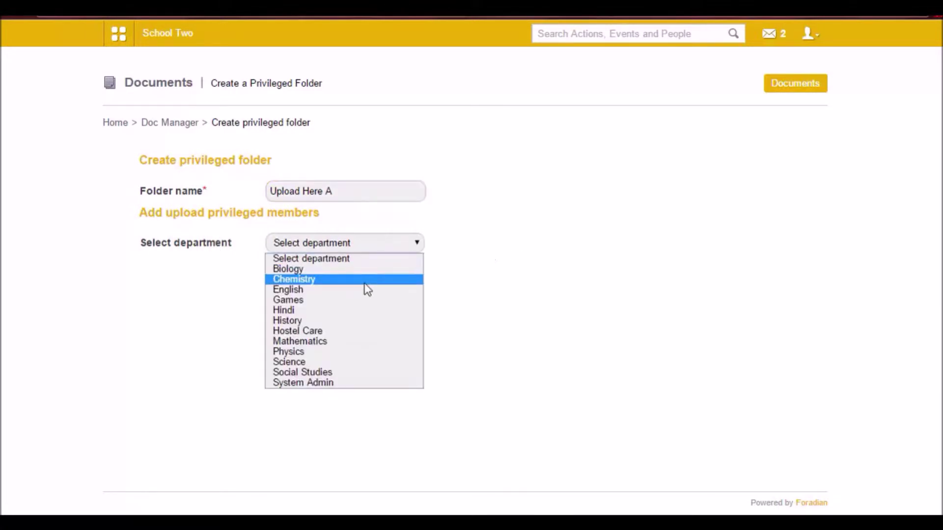
pyautogui.click(351, 293)
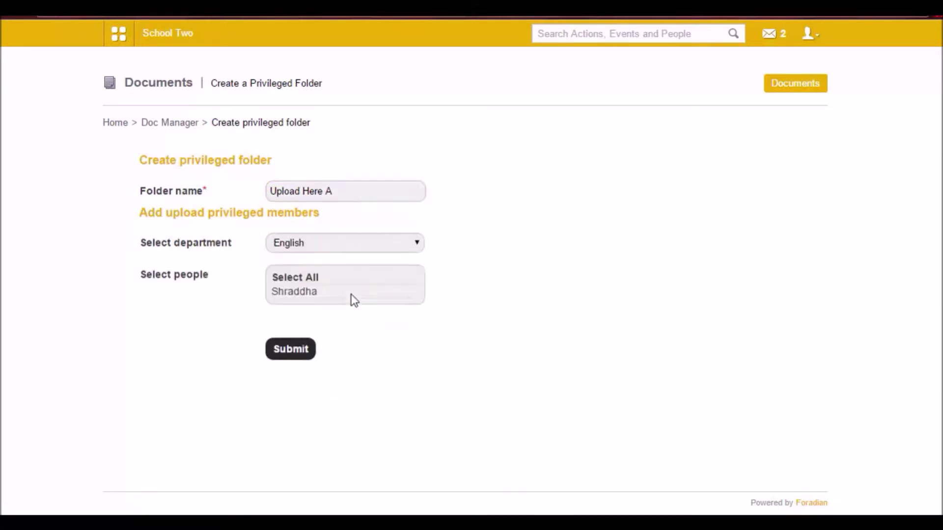
pyautogui.click(301, 293)
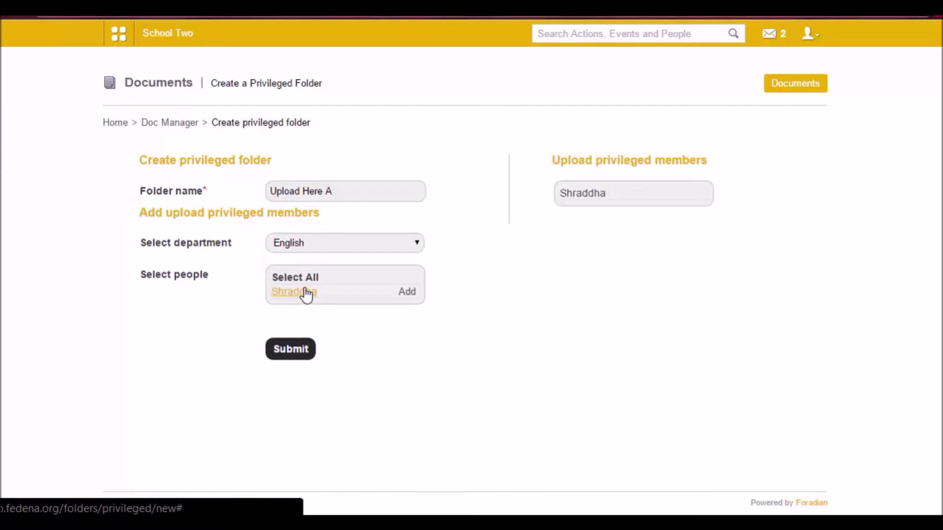
pyautogui.moveTo(346, 192); pyautogui.dragTo(238, 192)
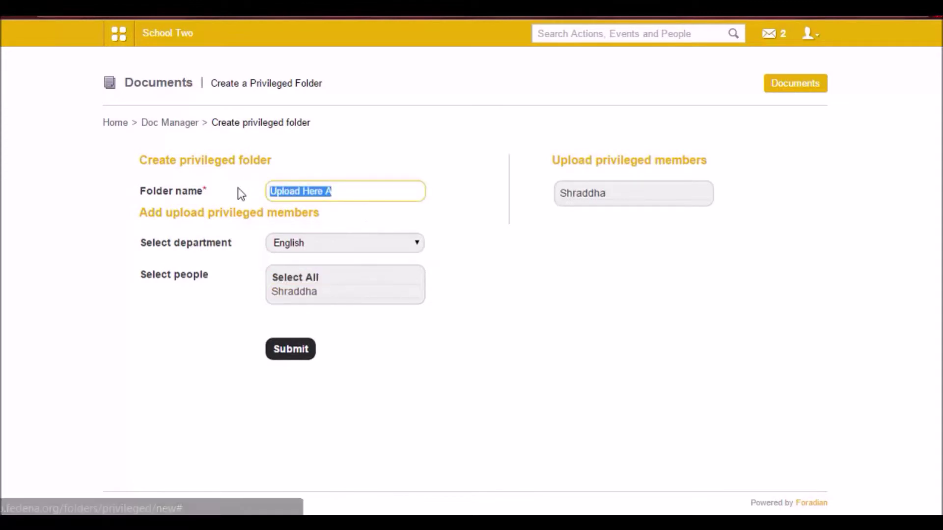
pyautogui.click(323, 241)
pyautogui.click(299, 335)
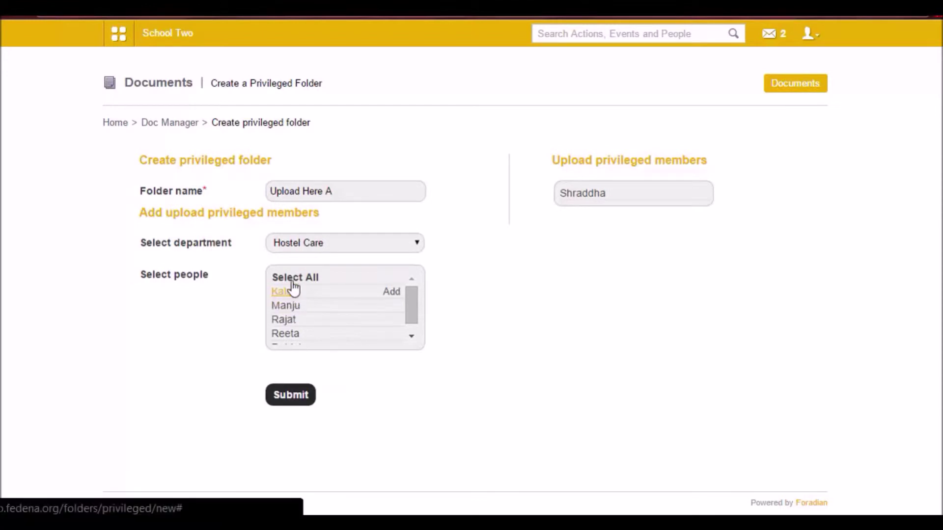
pyautogui.click(288, 310)
pyautogui.click(287, 324)
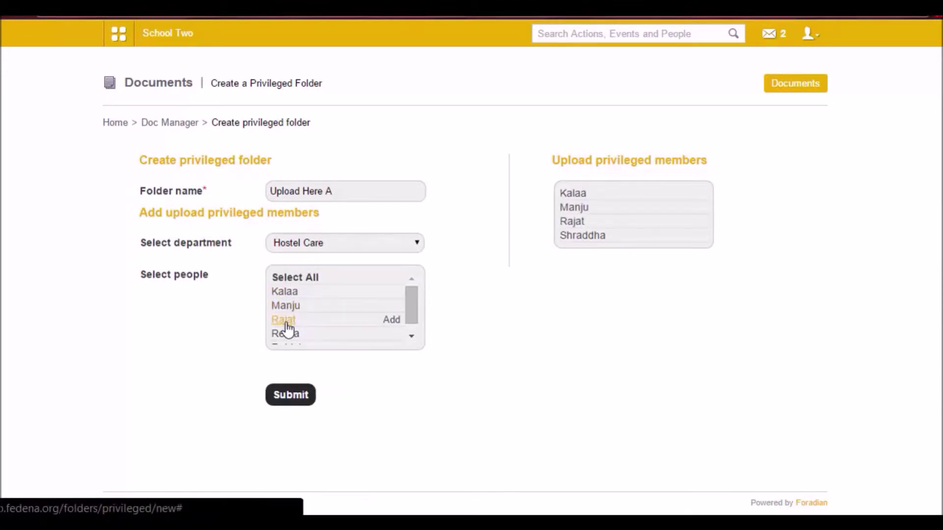
# - Add the Mathematics staff member as an uploader and create the folder
pyautogui.click(317, 246)
pyautogui.click(316, 342)
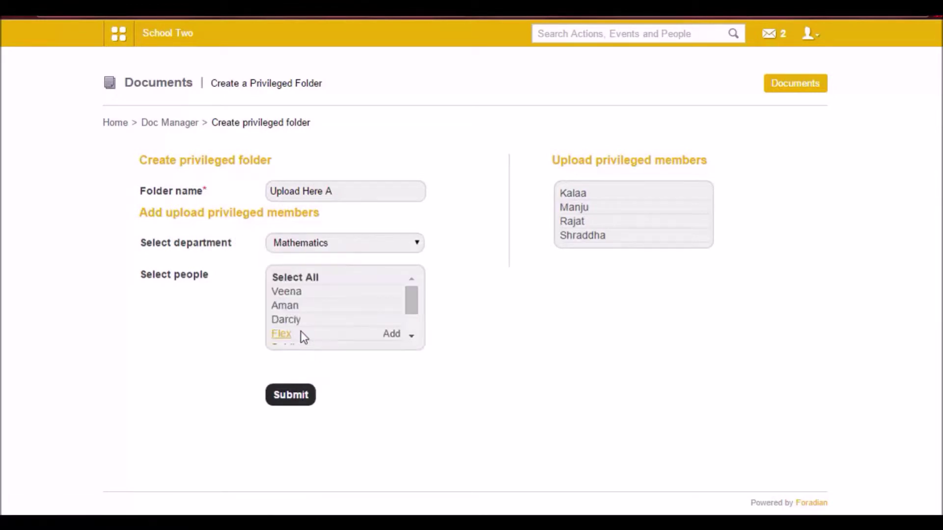
pyautogui.click(284, 295)
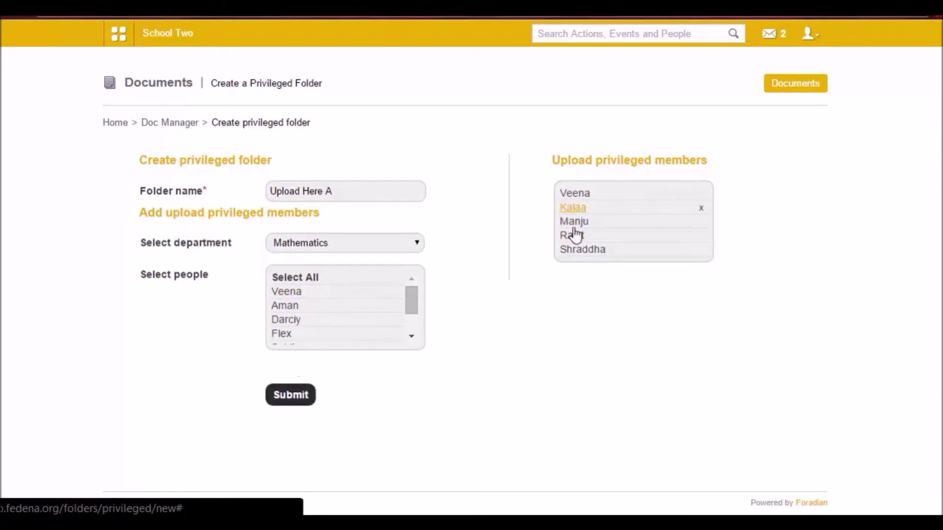
pyautogui.moveTo(332, 191); pyautogui.dragTo(269, 191)
pyautogui.click(296, 396)
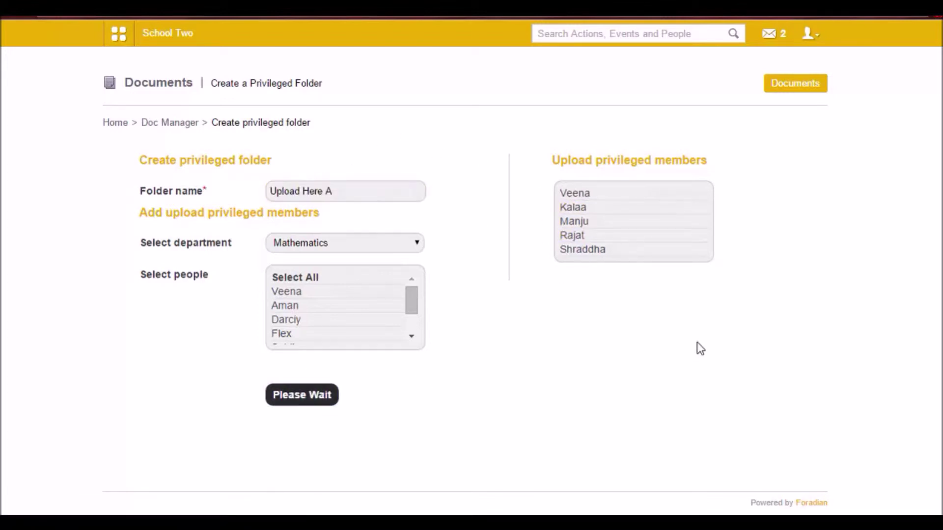
pyautogui.click(812, 34)
pyautogui.click(785, 96)
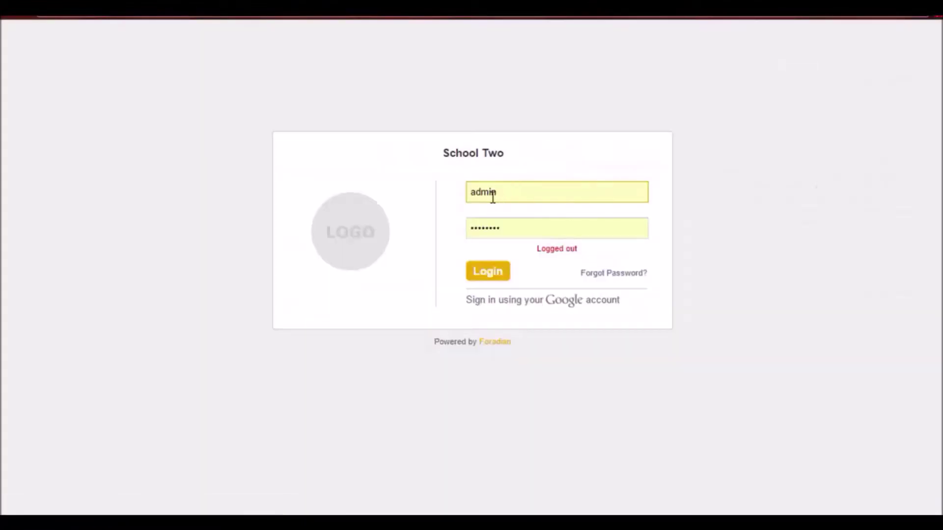
pyautogui.doubleClick(492, 196)
pyautogui.write('E3')
pyautogui.press('Tab')
pyautogui.write('12345')
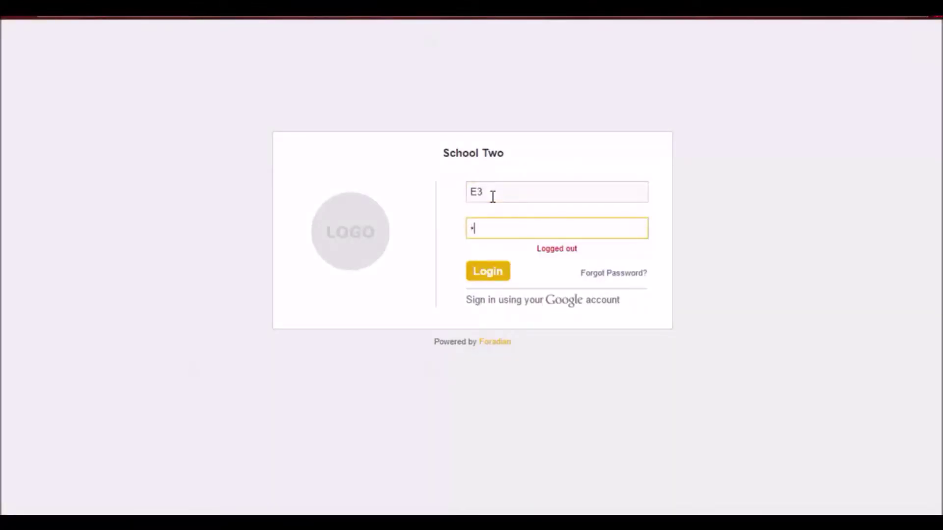
pyautogui.press('Return')
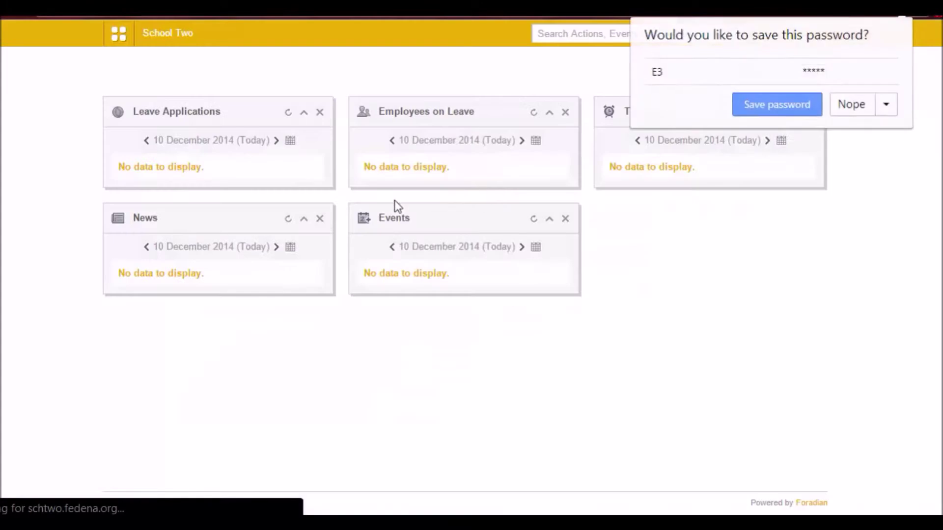
pyautogui.click(118, 34)
pyautogui.click(234, 69)
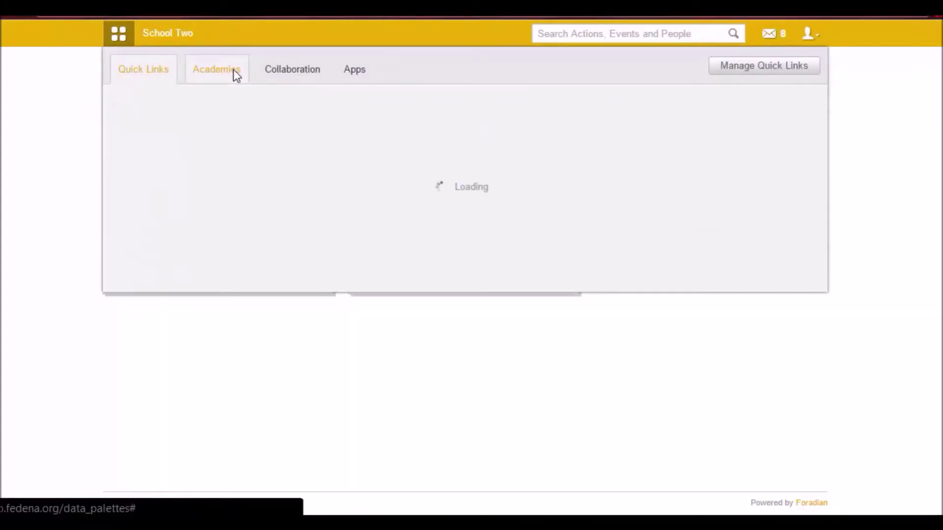
pyautogui.click(288, 71)
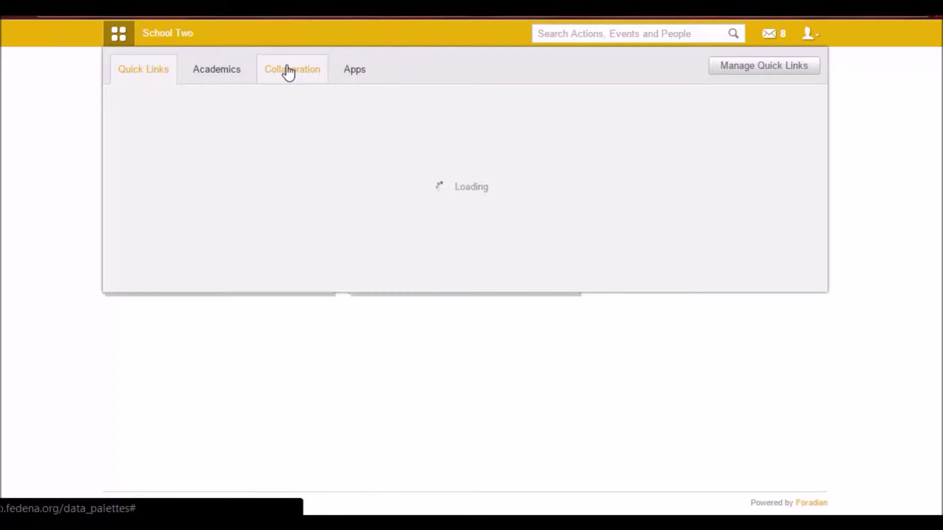
pyautogui.click(289, 72)
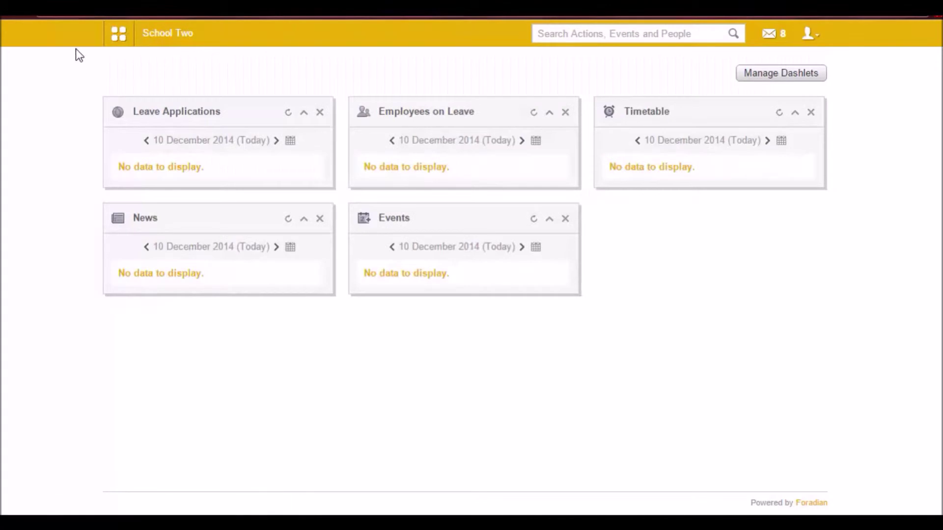
# - Go to Documents > Privileged docs, open Upload Here A, and start adding a document
pyautogui.click(126, 45)
pyautogui.click(282, 68)
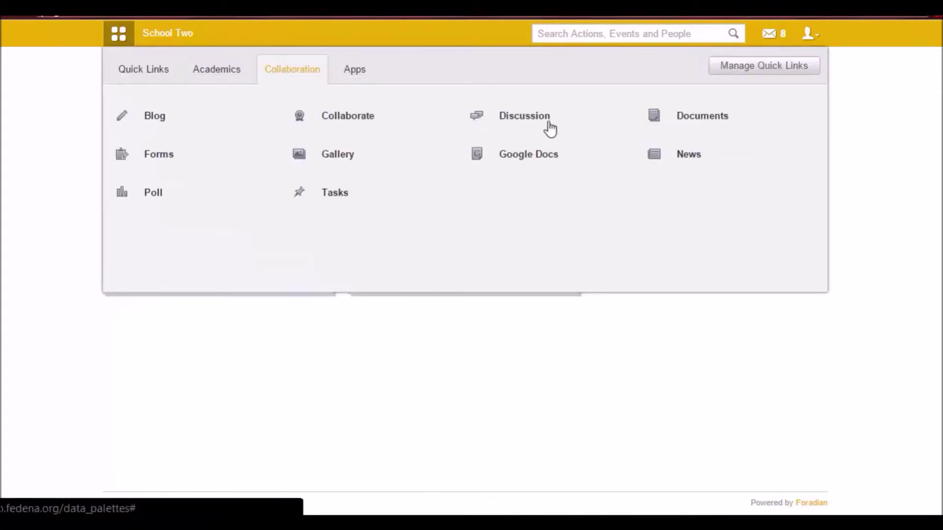
pyautogui.click(679, 122)
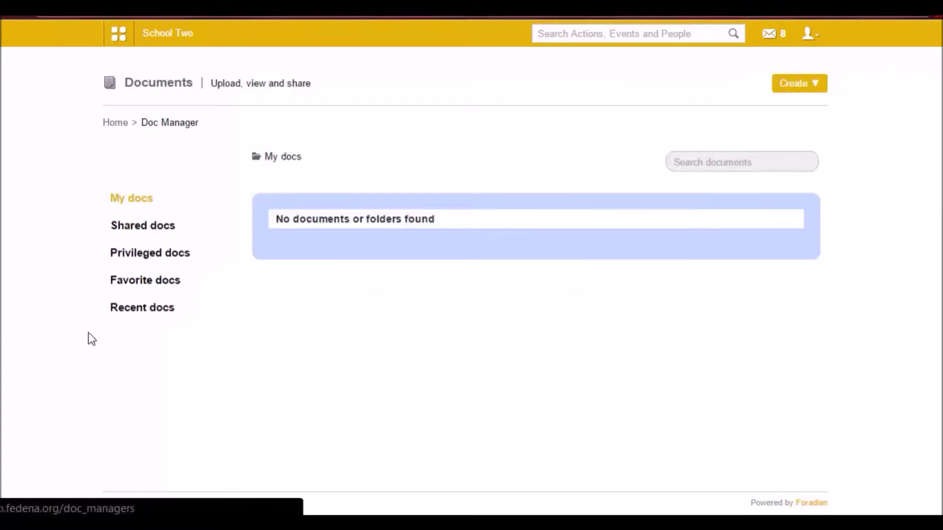
pyautogui.click(124, 256)
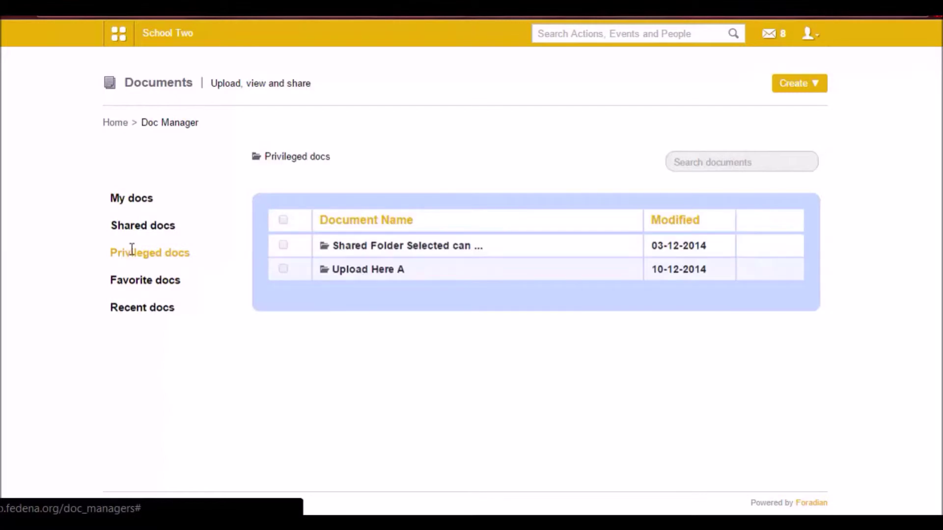
pyautogui.click(372, 271)
pyautogui.click(304, 281)
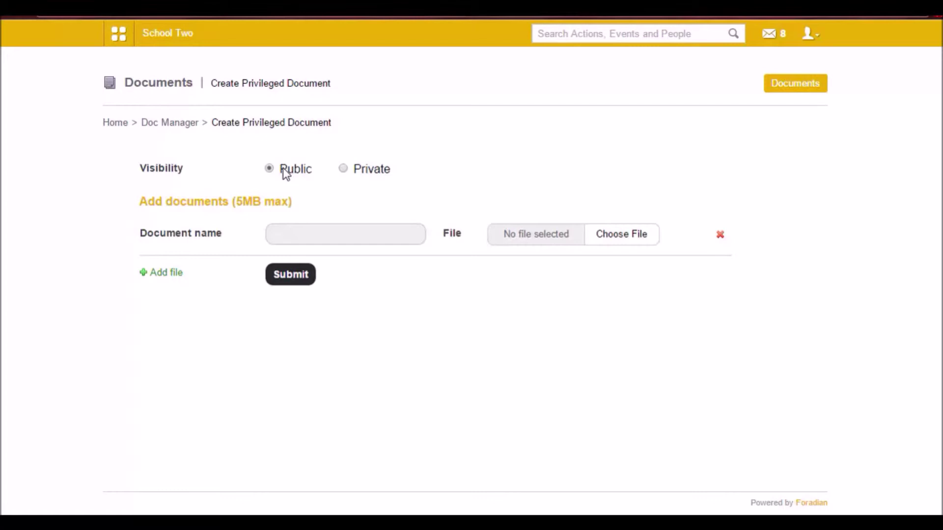
# - Keep visibility Public, attach Add -on Modules.pdf, and submit
pyautogui.click(345, 171)
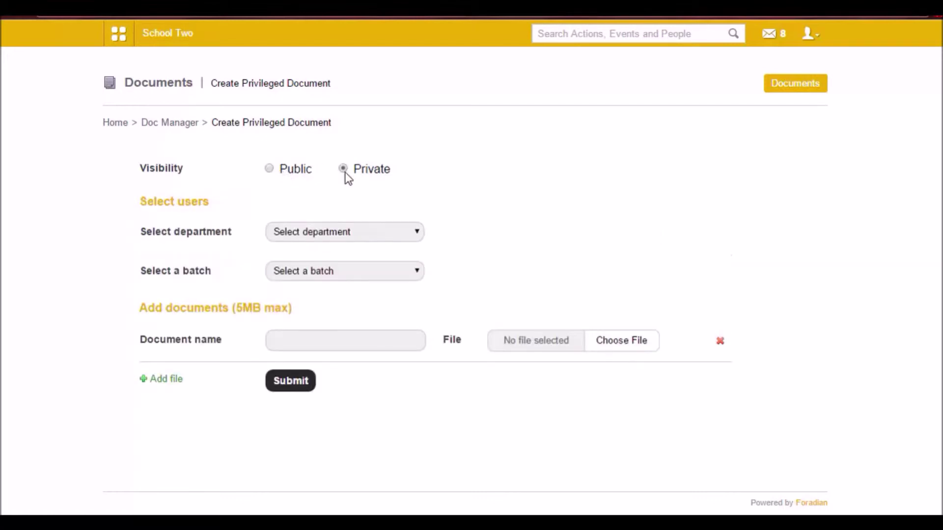
pyautogui.click(269, 168)
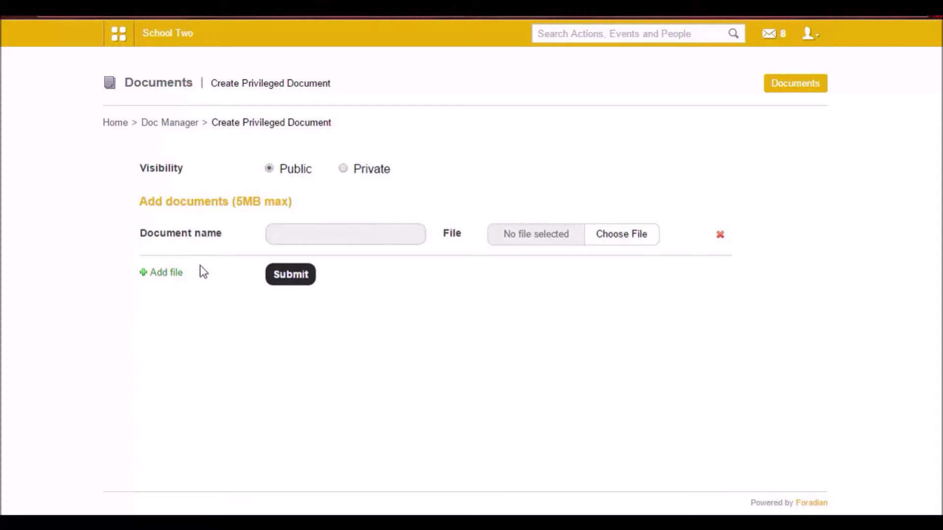
pyautogui.click(638, 235)
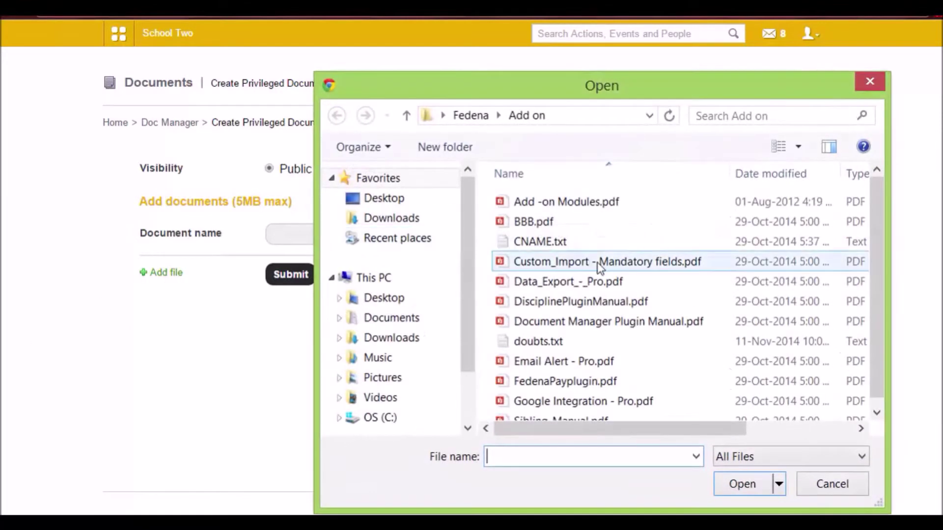
pyautogui.click(544, 205)
pyautogui.doubleClick(544, 205)
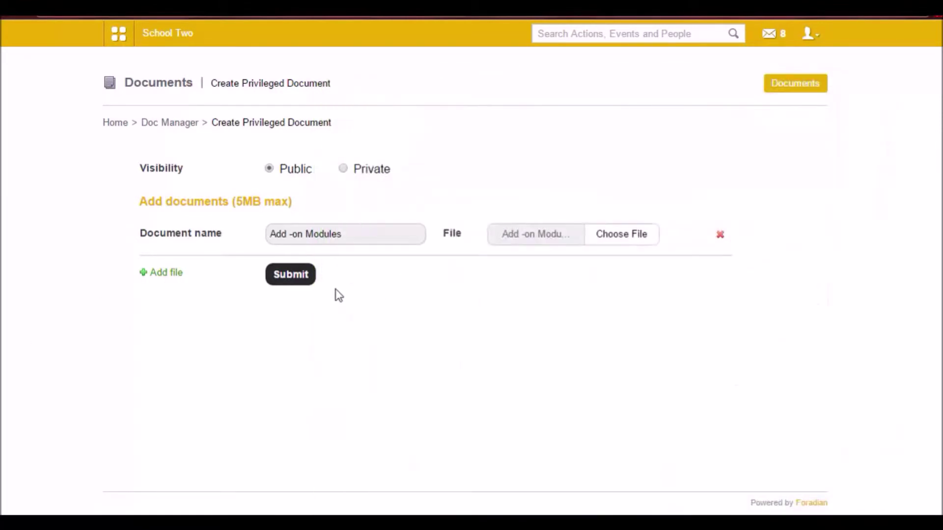
pyautogui.click(297, 277)
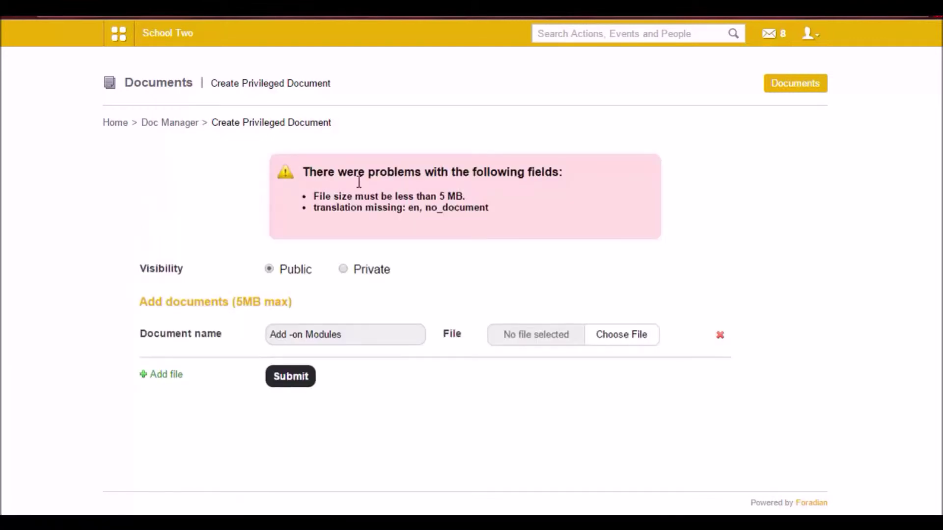
# - Replace the attachment with the smaller doubts.txt and submit again
pyautogui.click(623, 337)
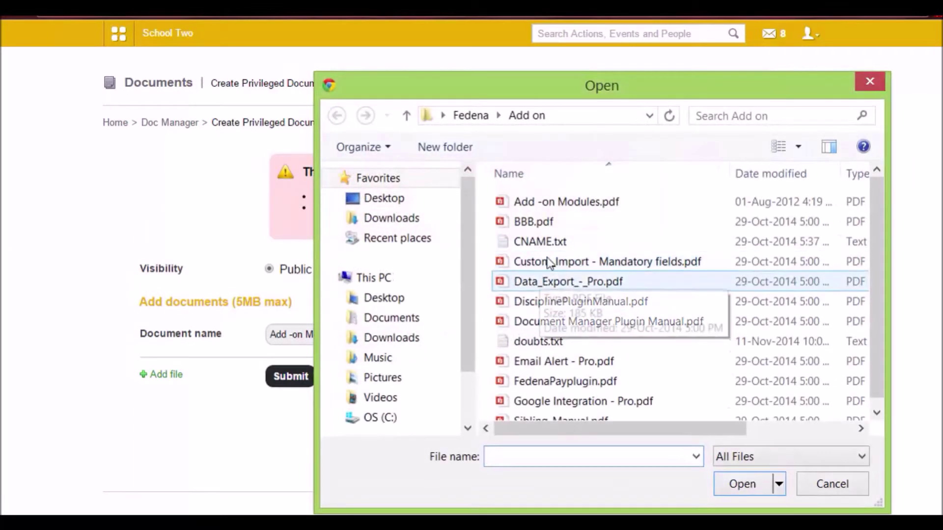
pyautogui.click(553, 343)
pyautogui.doubleClick(552, 344)
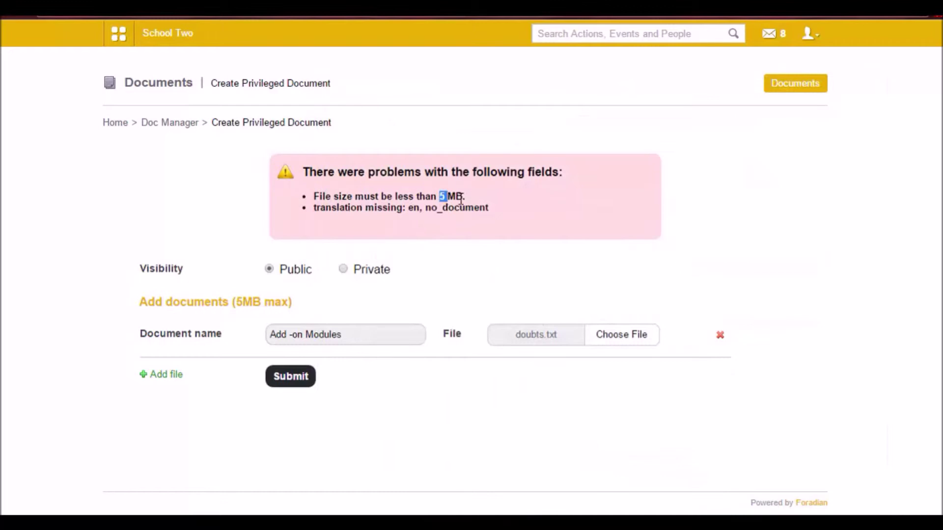
pyautogui.click(292, 383)
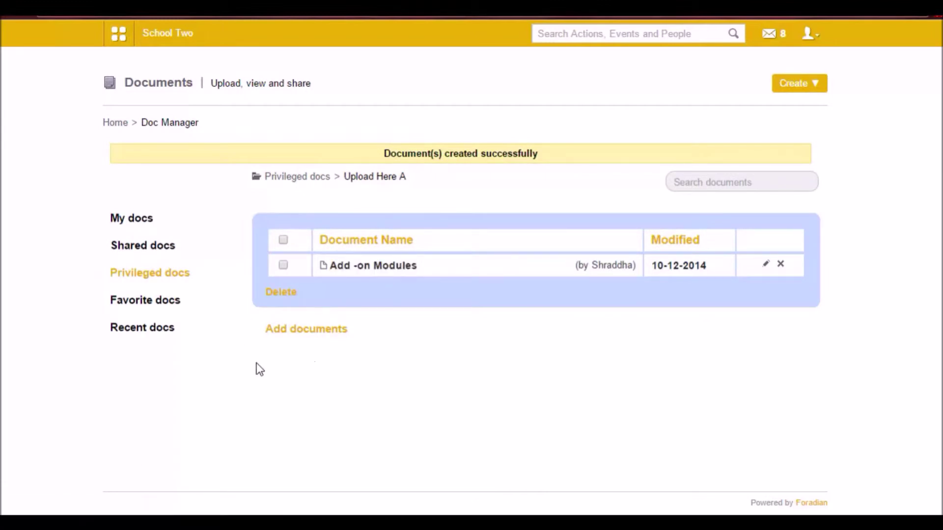
# - Log out of admin and sign in with the employee's username and password
pyautogui.click(809, 36)
pyautogui.click(759, 97)
pyautogui.doubleClick(483, 191)
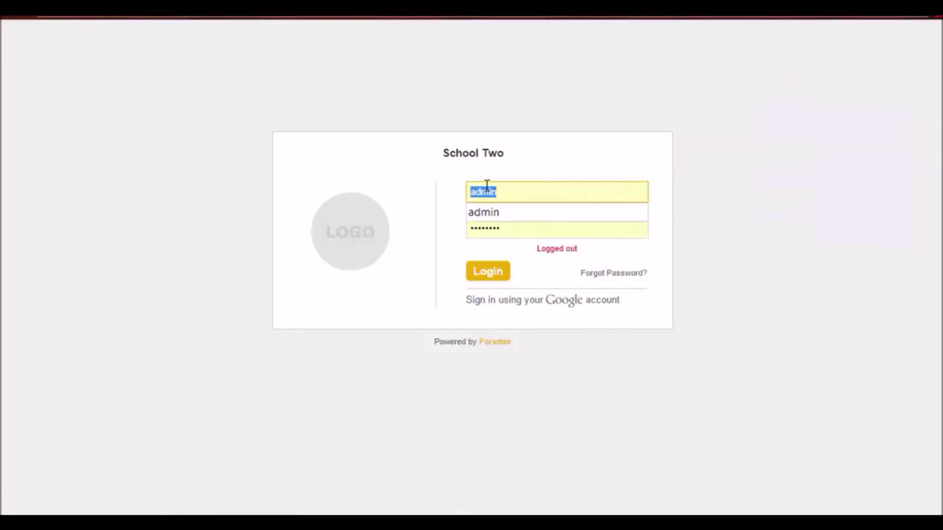
pyautogui.write('E1')
pyautogui.press('Tab')
pyautogui.write('E1123')
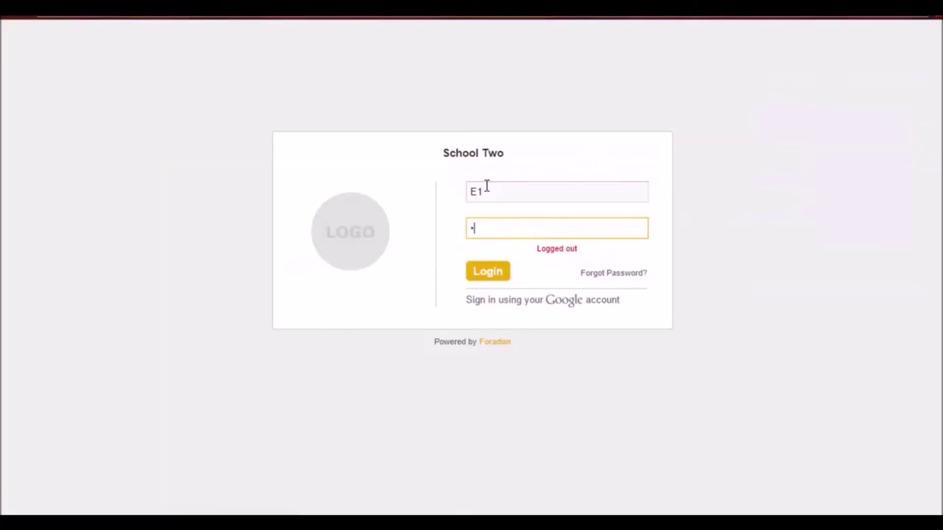
pyautogui.press('Return')
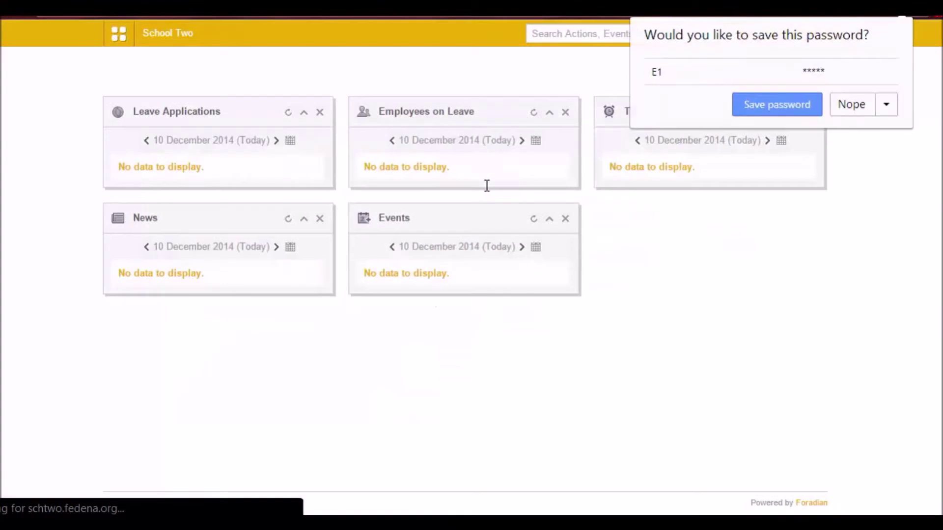
# - Check that Add -on Modules is in Privileged docs > Upload Here A, then log out
pyautogui.click(300, 71)
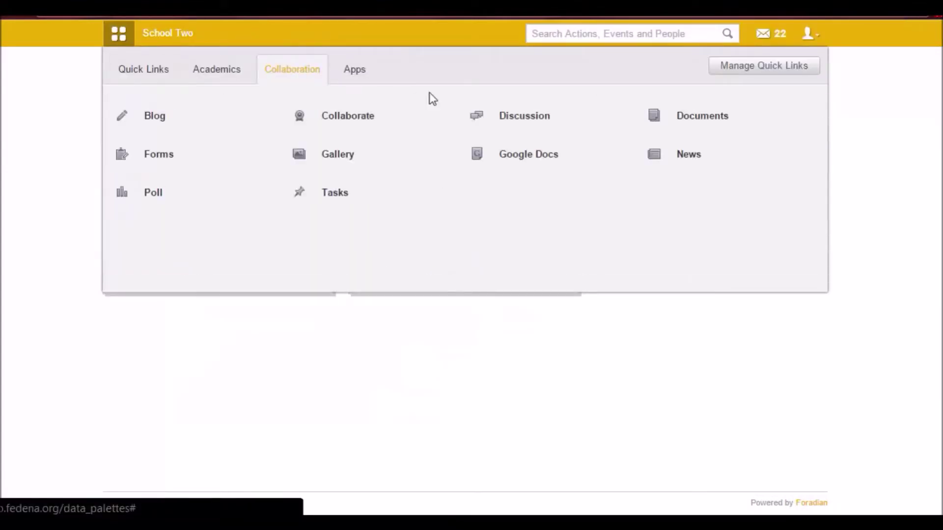
pyautogui.click(687, 114)
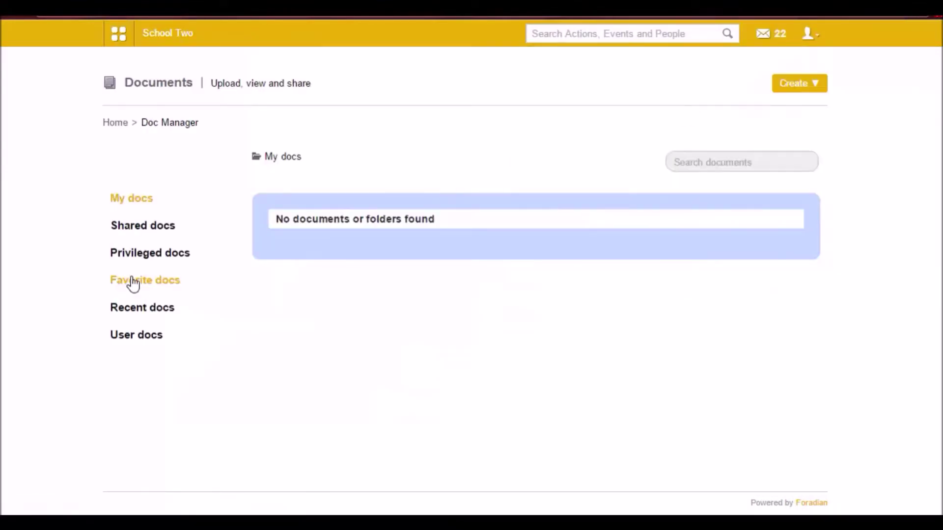
pyautogui.click(132, 256)
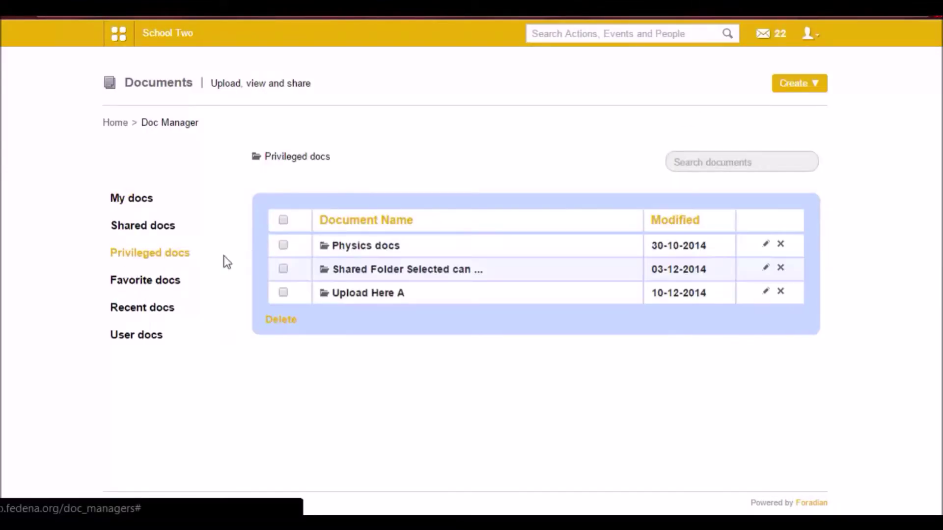
pyautogui.click(382, 295)
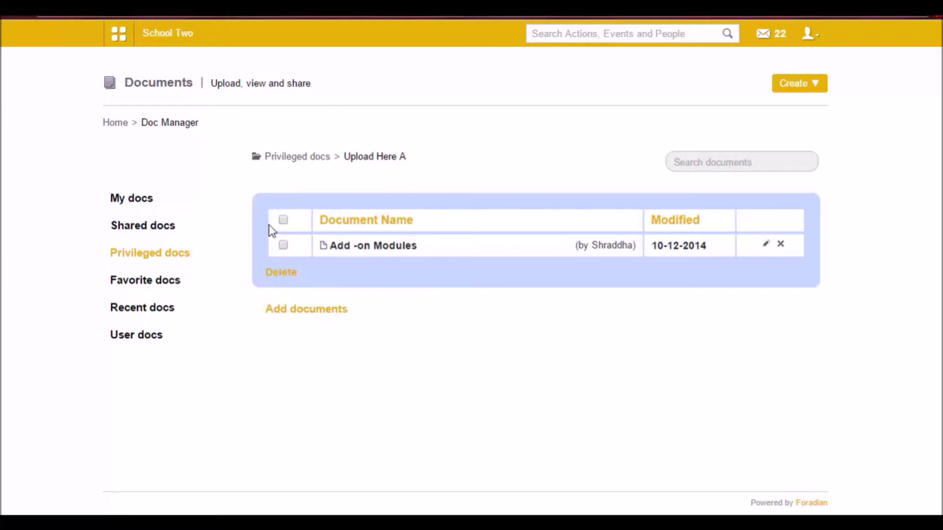
pyautogui.click(806, 35)
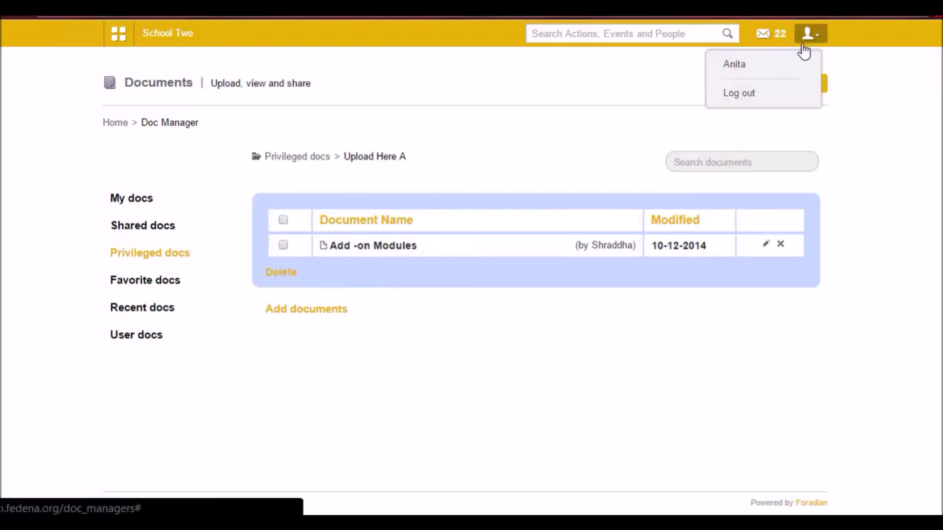
pyautogui.click(740, 95)
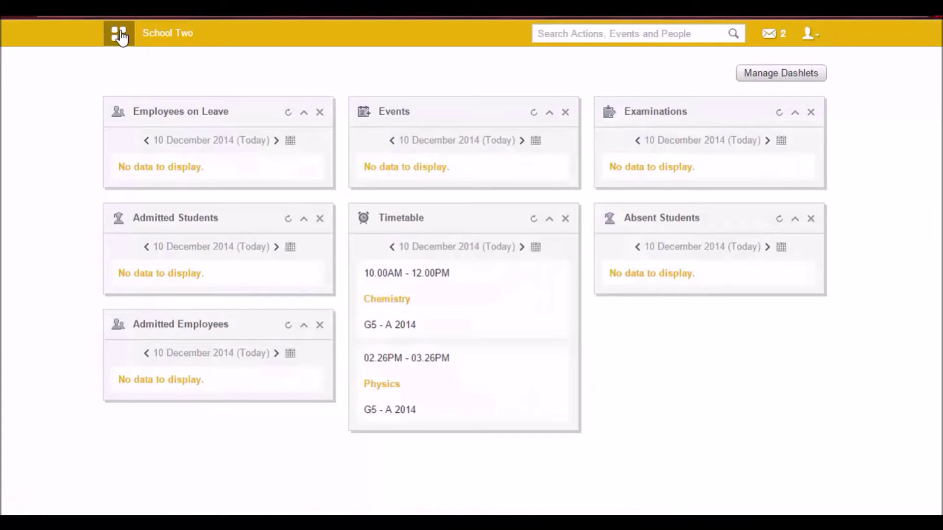
# - Open the Create user specific folder form via Collaboration > Documents > Create > User Specific Docs
pyautogui.click(310, 65)
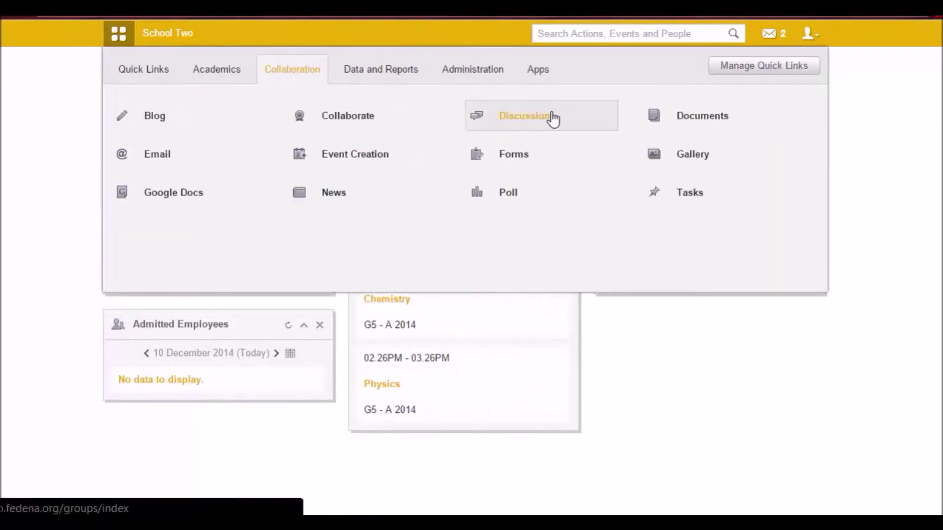
pyautogui.click(683, 123)
pyautogui.click(797, 83)
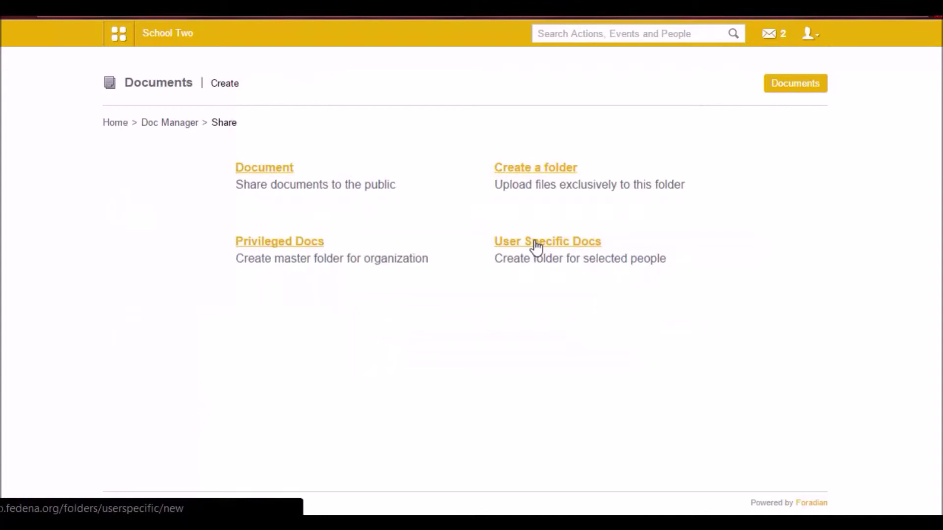
pyautogui.click(536, 247)
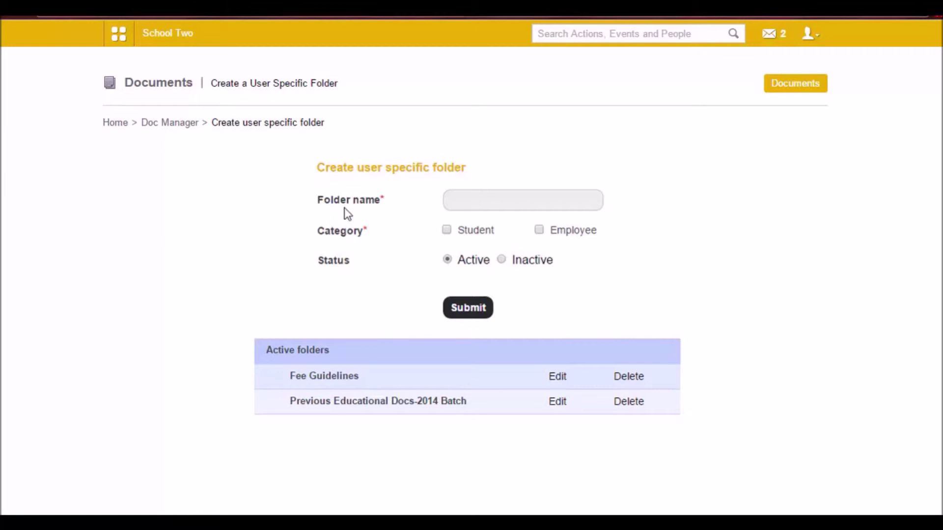
# - Open the Previous Educational Docs-2014 Batch folder for editing, then go back to the My docs list
pyautogui.click(553, 402)
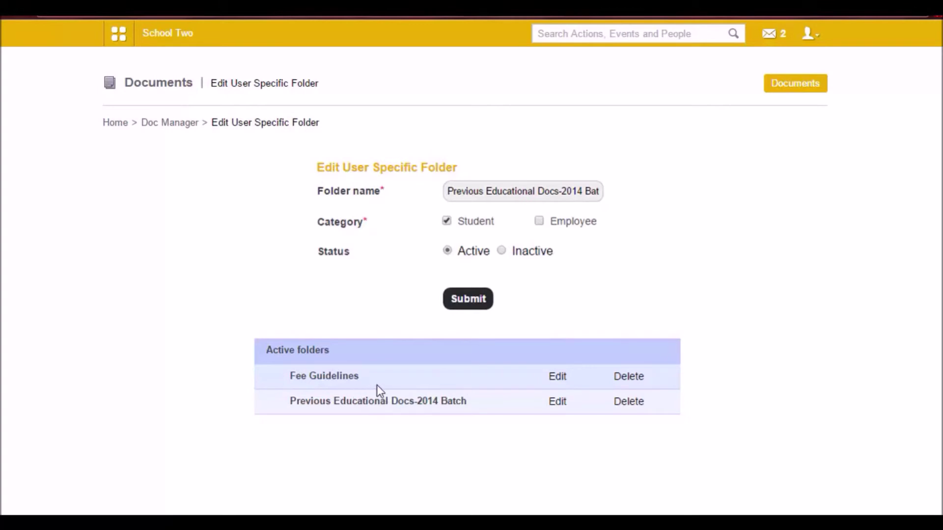
pyautogui.click(174, 123)
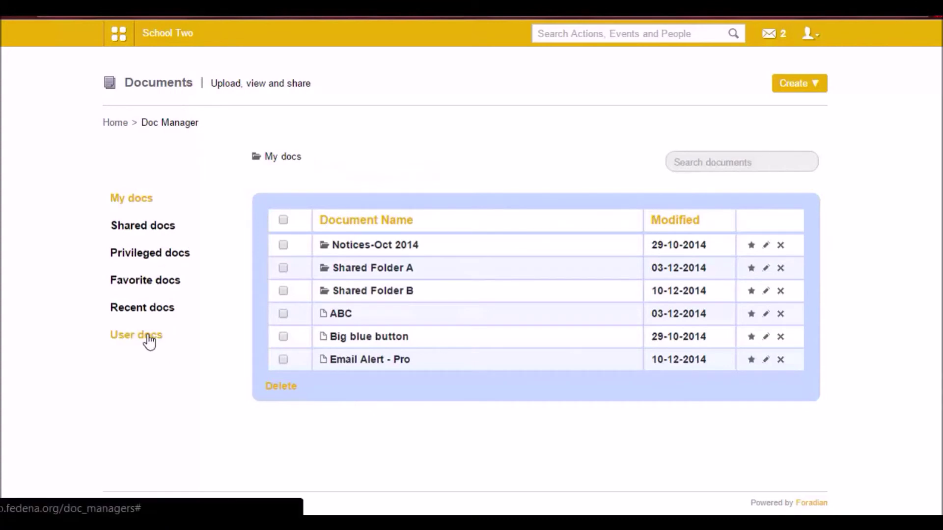
# - In User docs, search for the first user by name and select them from the suggestions
pyautogui.click(149, 343)
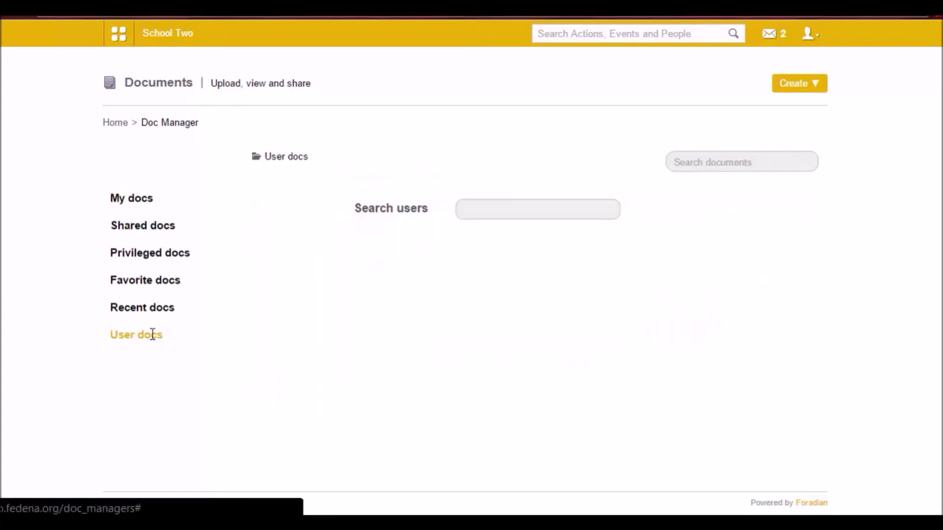
pyautogui.write('john')
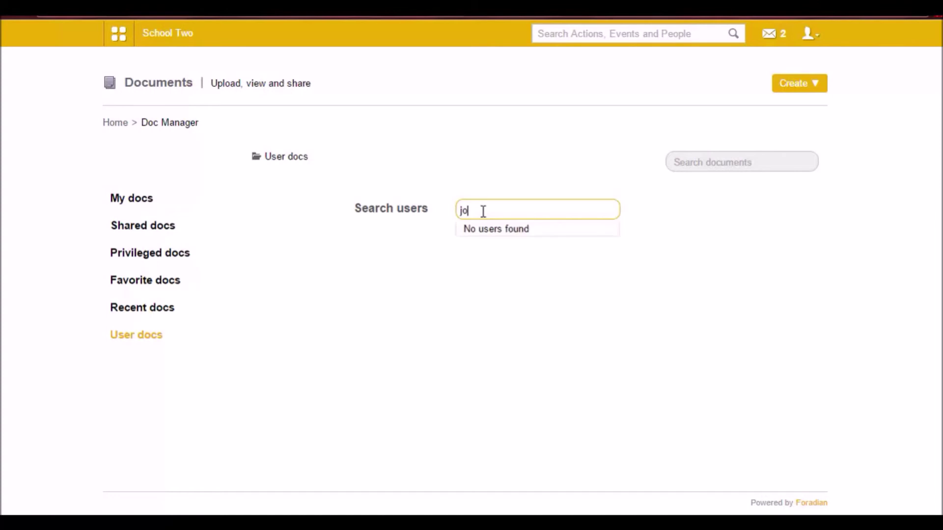
pyautogui.click(467, 233)
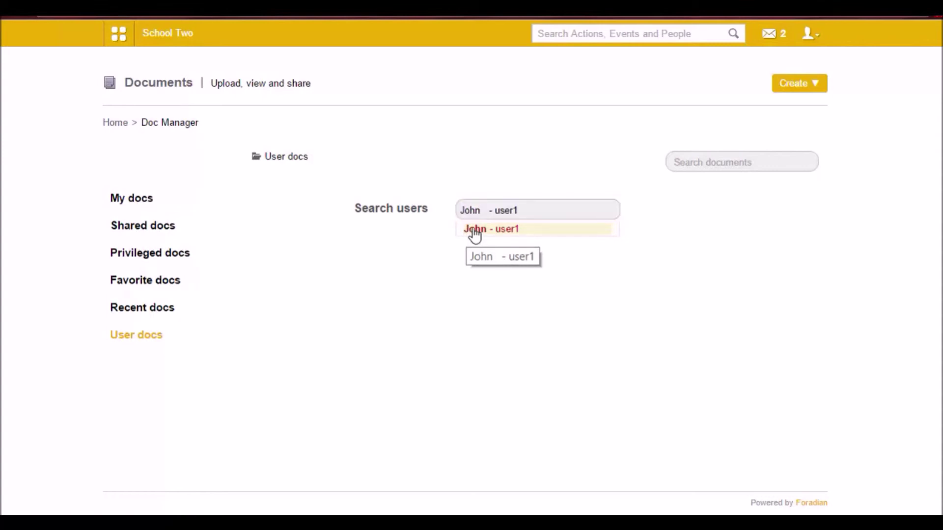
pyautogui.click(475, 231)
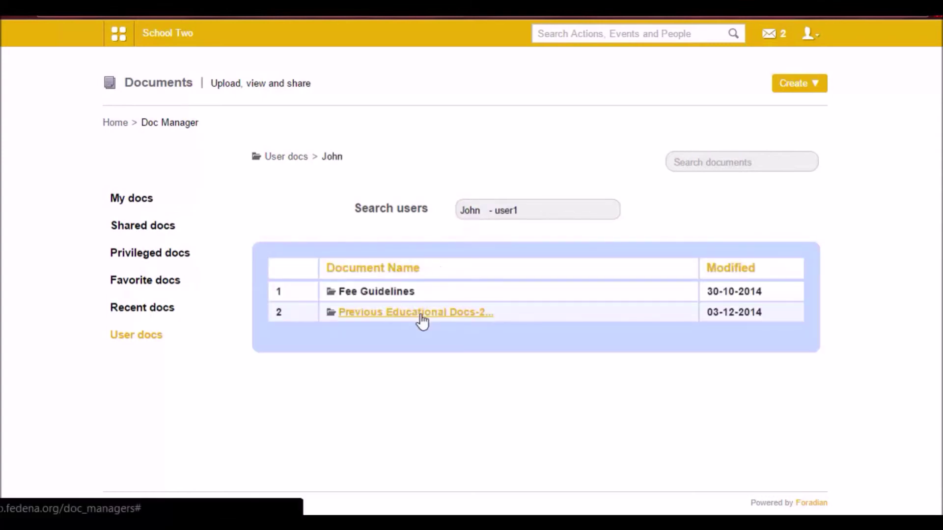
# - Upload doubts.txt into that user's Previous Educational Docs folder
pyautogui.click(448, 314)
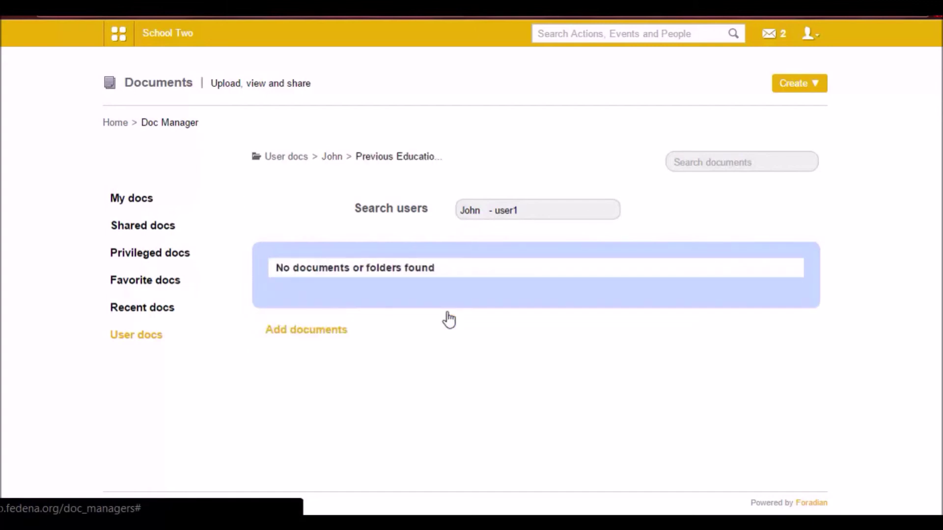
pyautogui.click(320, 329)
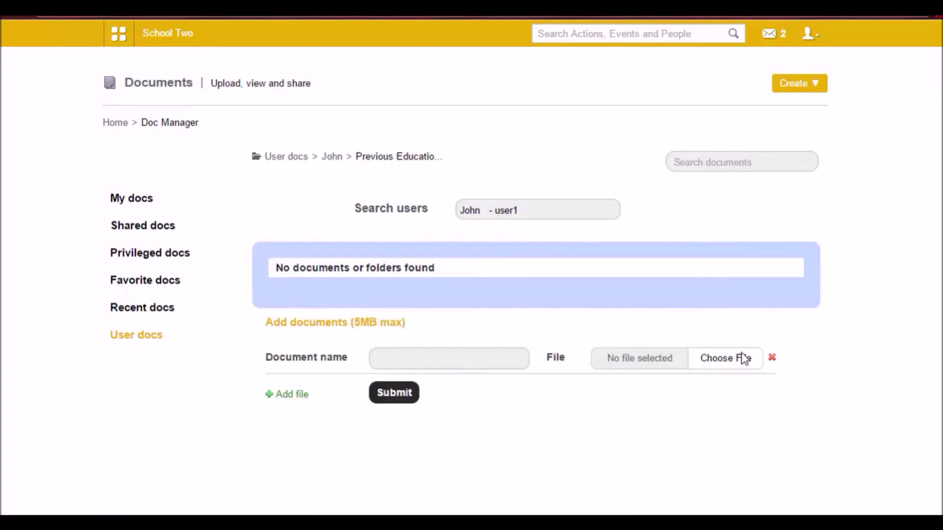
pyautogui.click(723, 357)
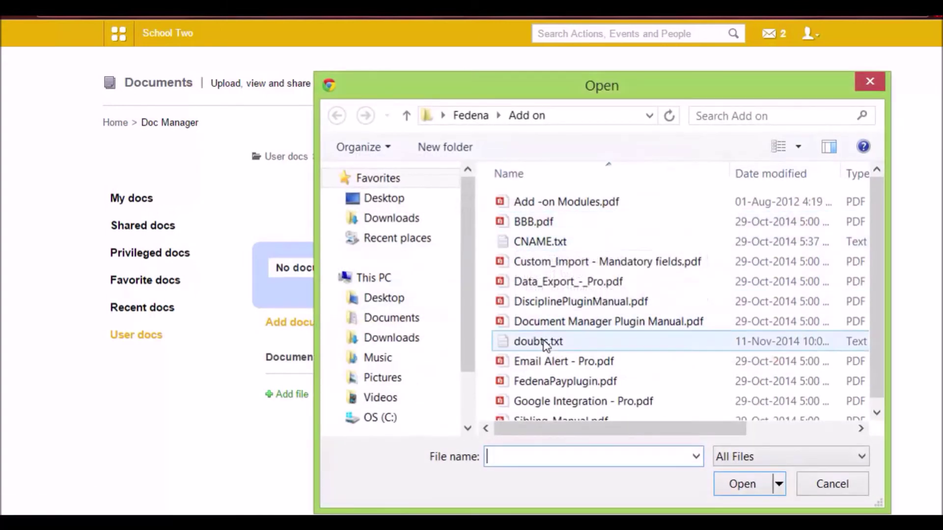
pyautogui.doubleClick(540, 341)
pyautogui.click(392, 394)
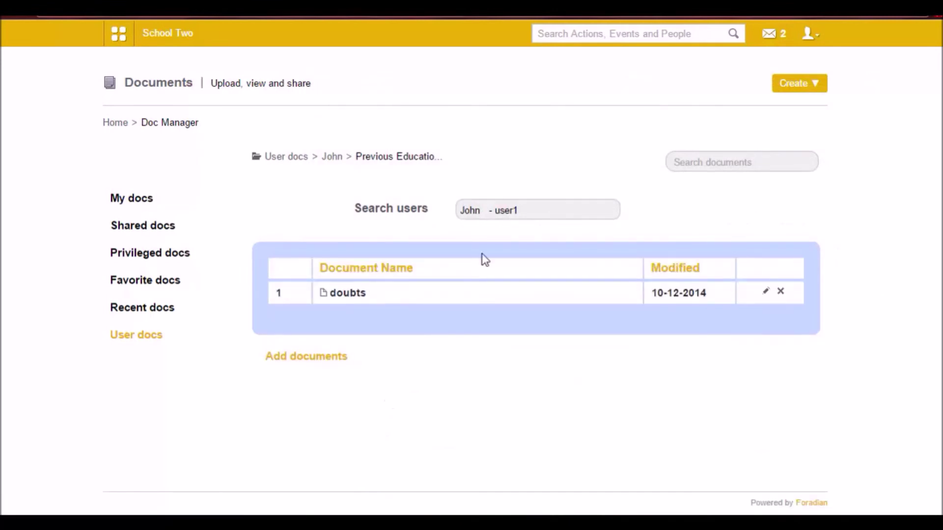
pyautogui.moveTo(532, 210); pyautogui.dragTo(459, 209)
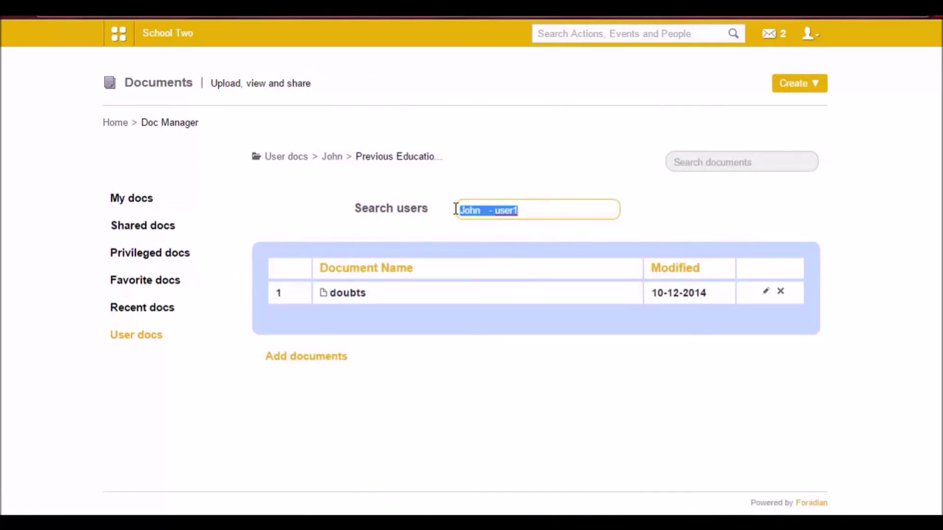
# - Look up a second user and open their empty Previous Educational Docs folder, then return to User docs
pyautogui.write('jack')
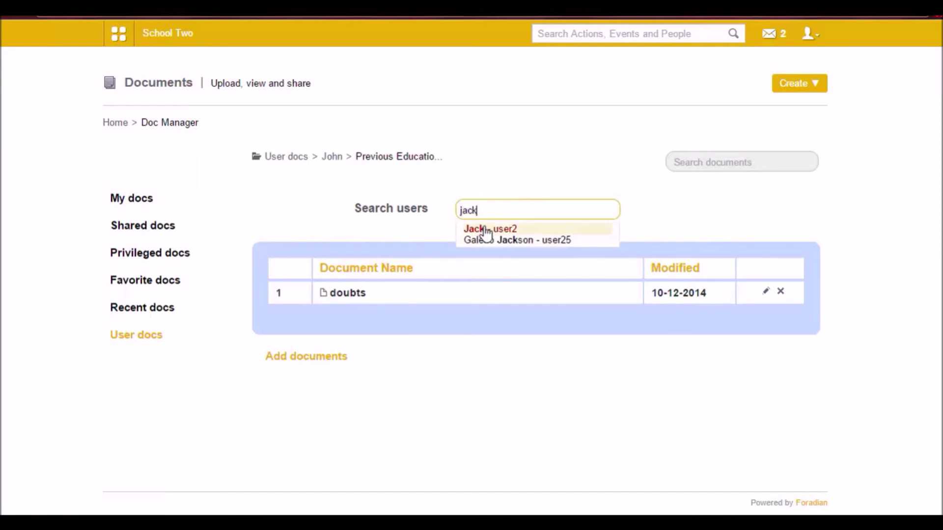
pyautogui.click(486, 230)
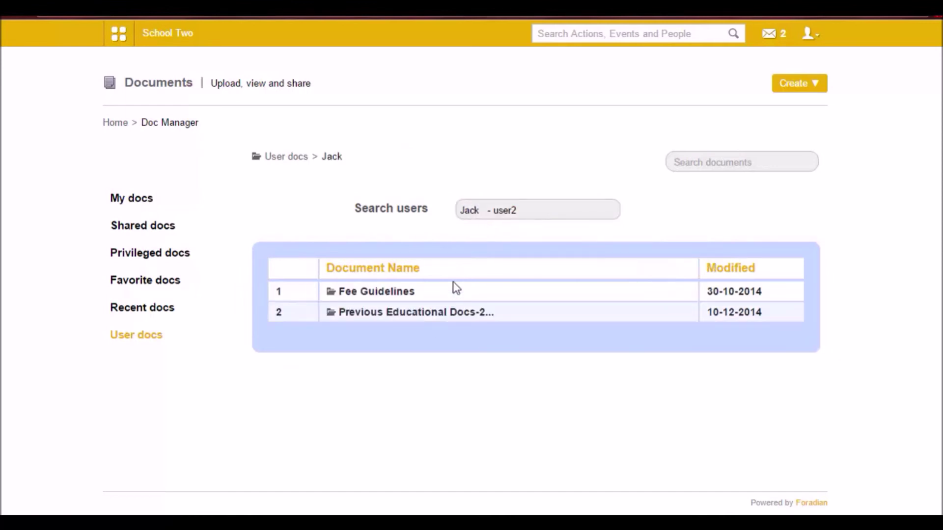
pyautogui.click(375, 314)
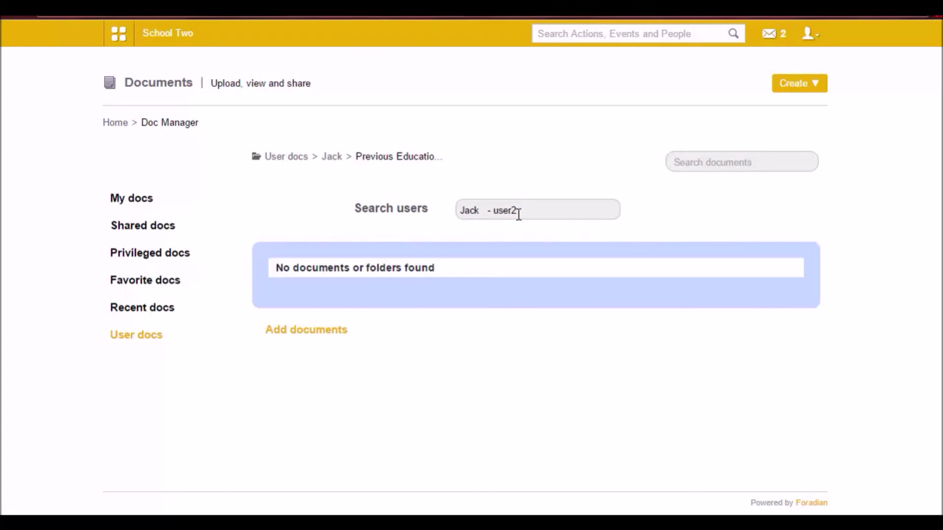
pyautogui.moveTo(524, 223); pyautogui.dragTo(465, 230)
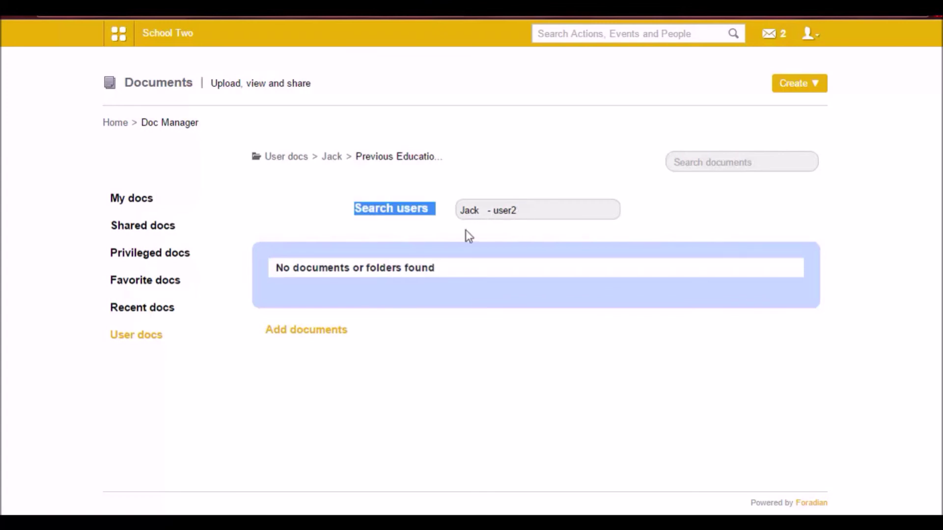
pyautogui.click(322, 328)
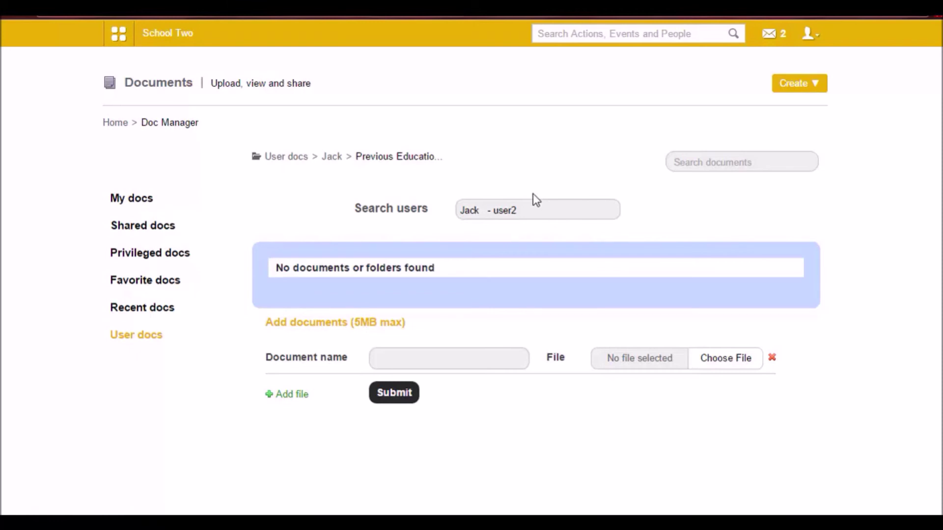
pyautogui.click(301, 159)
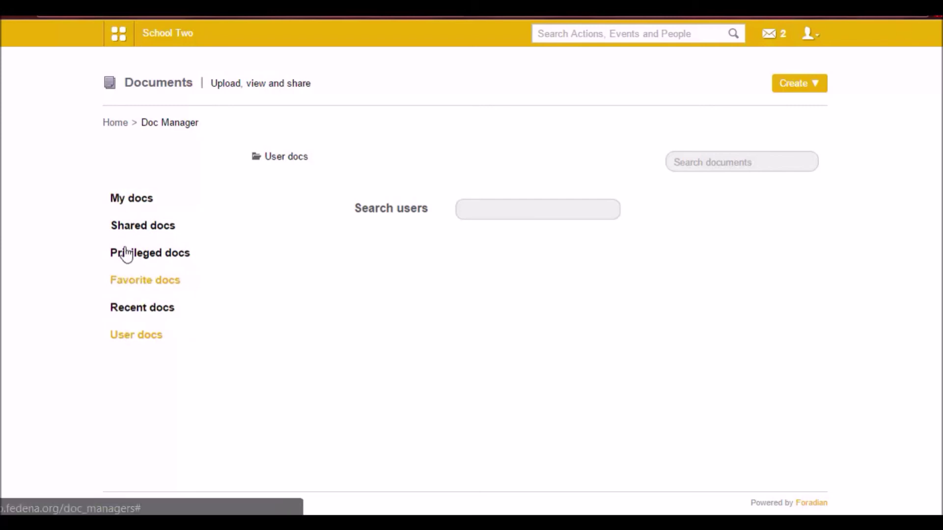
# - Browse the My docs, Shared docs, Privileged docs, Favorite docs and Recent docs categories
pyautogui.click(136, 200)
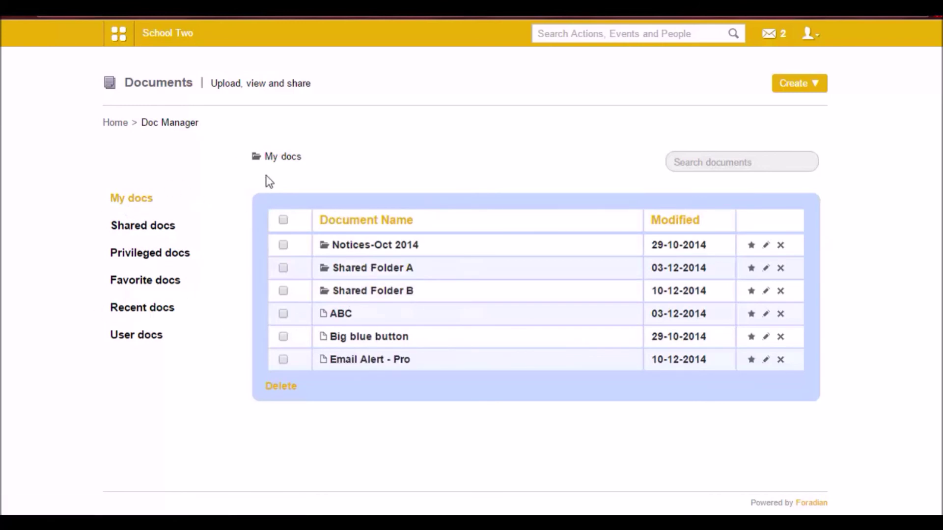
pyautogui.click(142, 227)
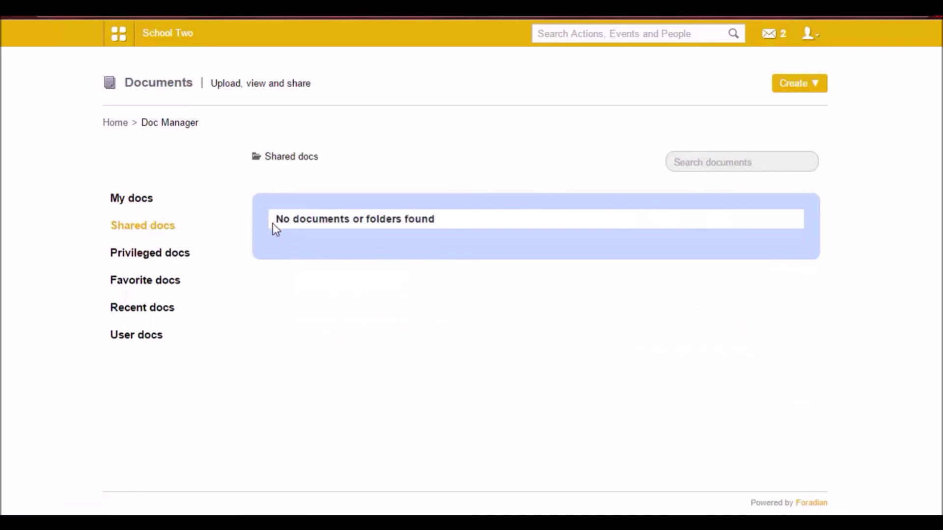
pyautogui.click(170, 256)
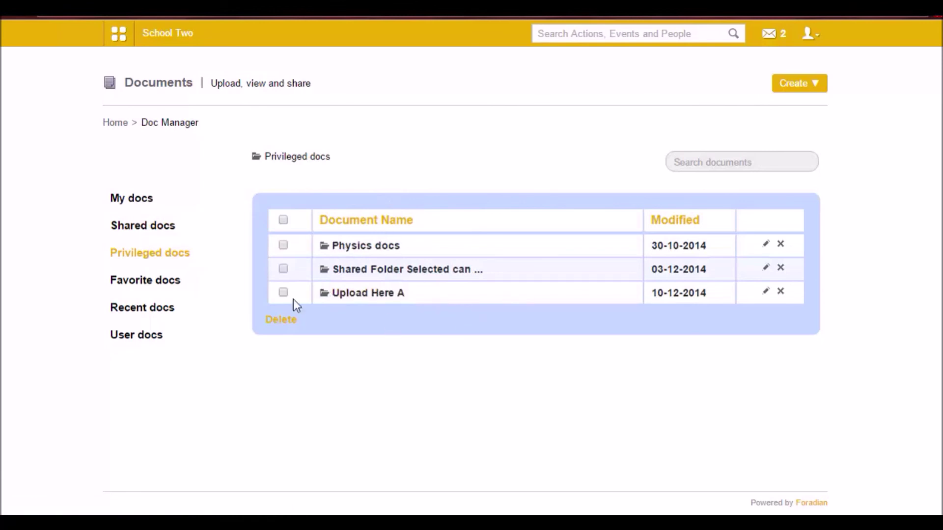
pyautogui.click(162, 286)
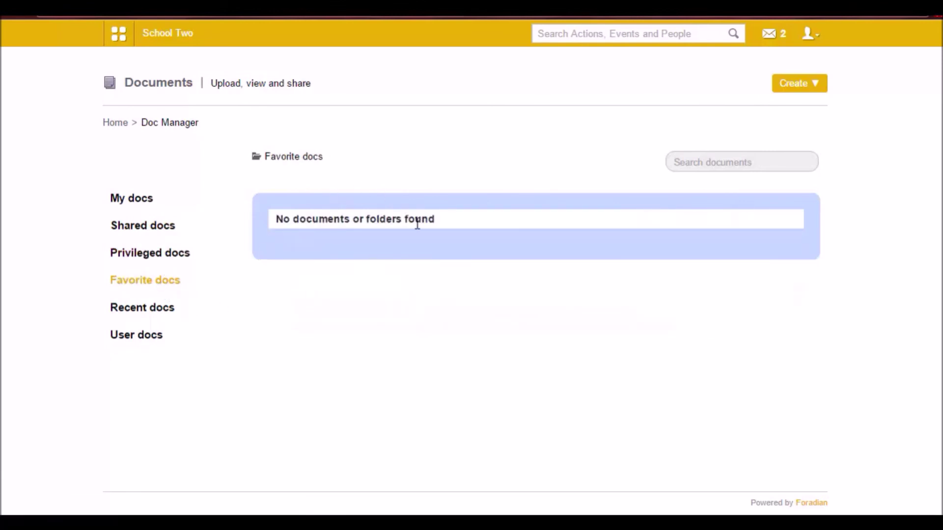
pyautogui.click(136, 309)
pyautogui.scroll(-2, 360, 290)
pyautogui.scroll(2, 417, 365)
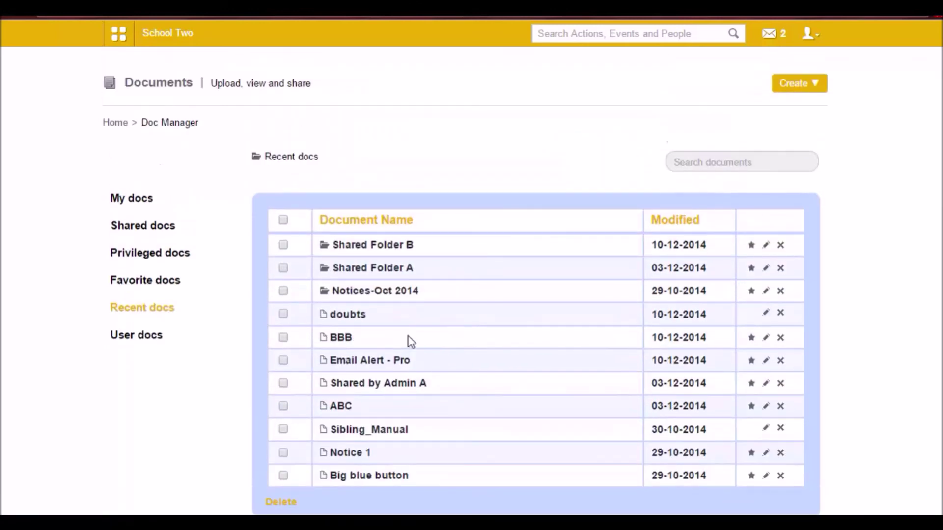
pyautogui.scroll(-2, 372, 393)
pyautogui.scroll(2, 372, 401)
# - Check User docs and the Create page, then return to the My docs list
pyautogui.click(155, 333)
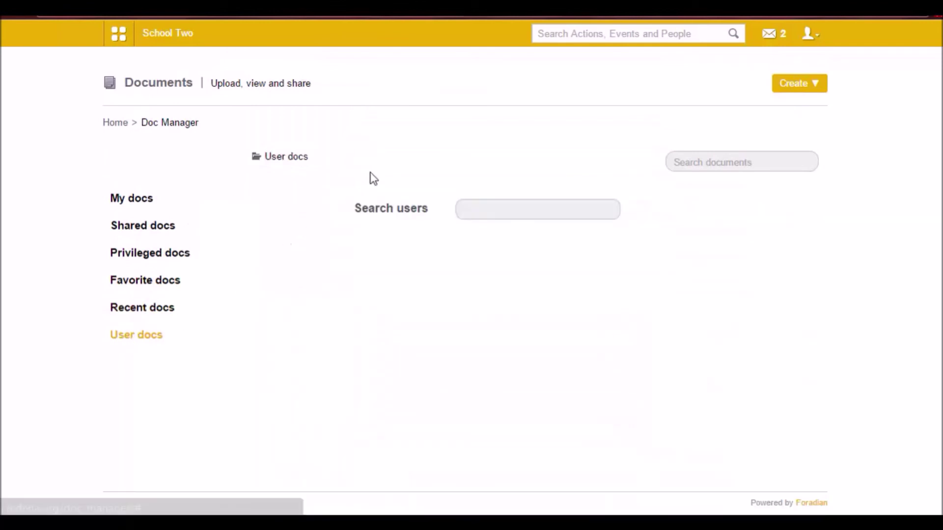
pyautogui.click(473, 208)
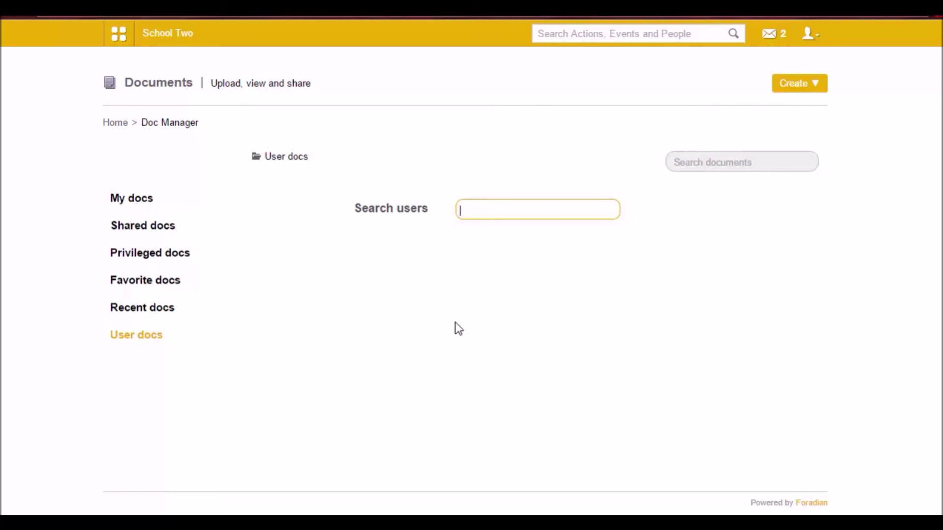
pyautogui.click(795, 88)
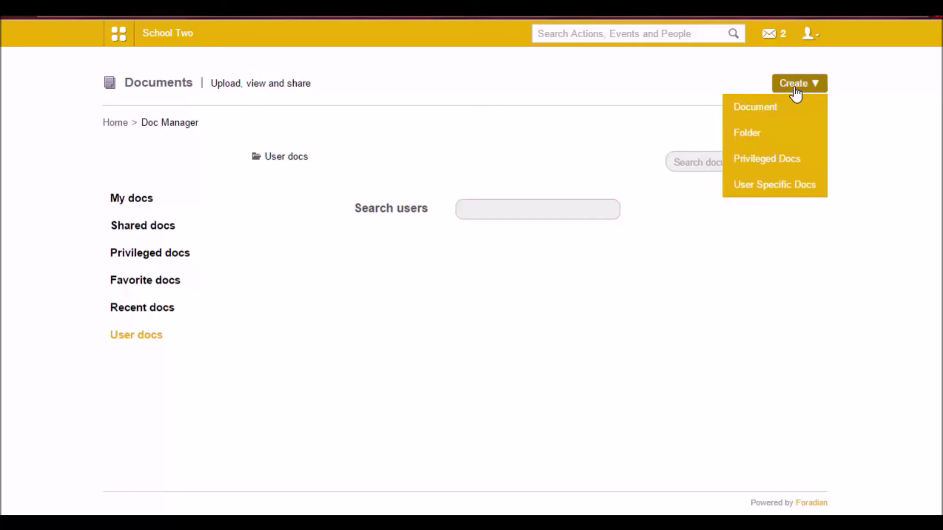
pyautogui.click(795, 84)
pyautogui.moveTo(795, 93)
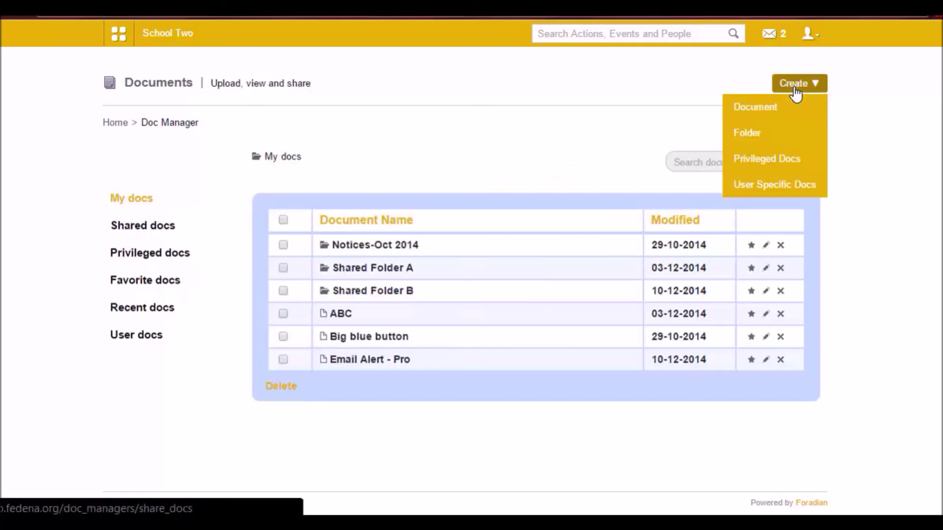